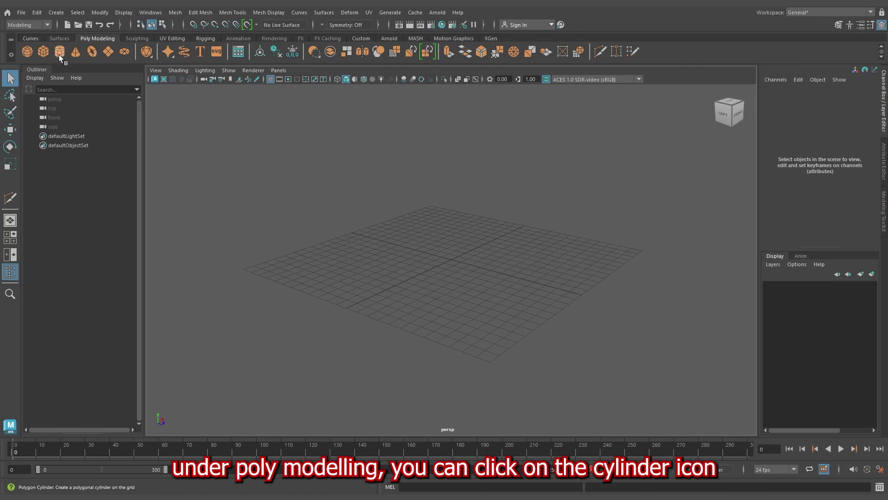
Create a polygon cylinder primitive at the origin
{"action": "left_click", "coordinate": [55, 14]}
{"action": "mouse_move", "coordinate": [95, 47]}
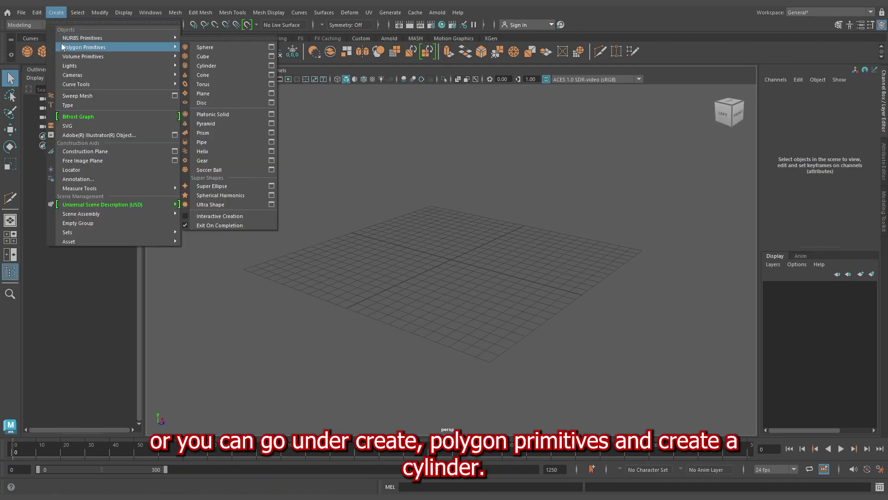
{"action": "left_click", "coordinate": [232, 66]}
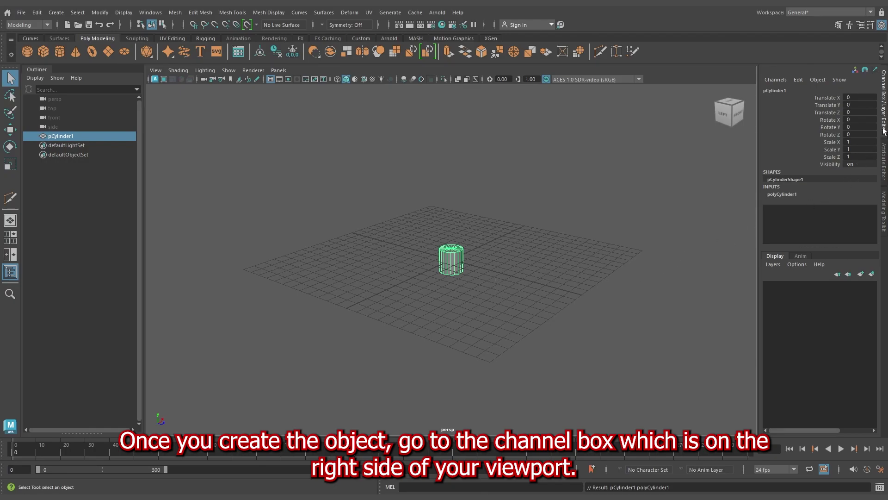
Scale the cylinder to 4 in X, 4.5 in Y and 4 in Z
{"action": "double_click", "coordinate": [854, 142]}
{"action": "type", "text": "4"}
{"action": "key", "text": "Return"}
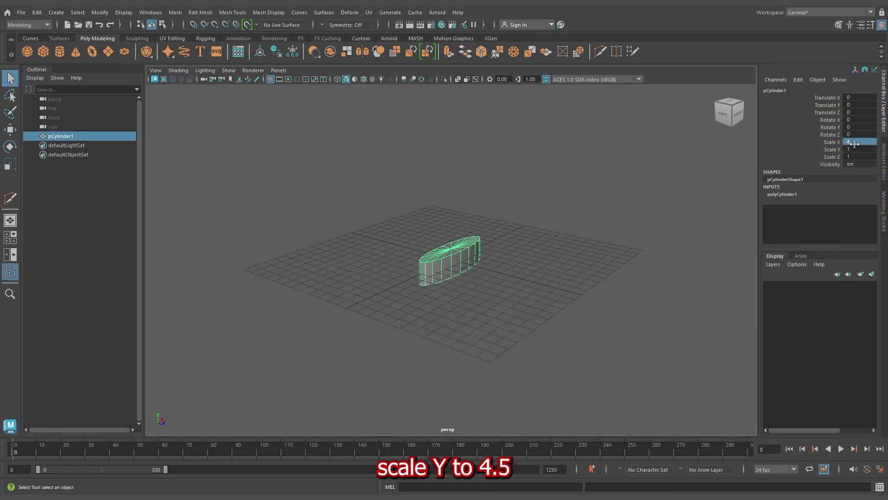
{"action": "double_click", "coordinate": [868, 149]}
{"action": "type", "text": "4.5"}
{"action": "key", "text": "Return"}
{"action": "double_click", "coordinate": [871, 156]}
{"action": "type", "text": "4"}
{"action": "key", "text": "Return"}
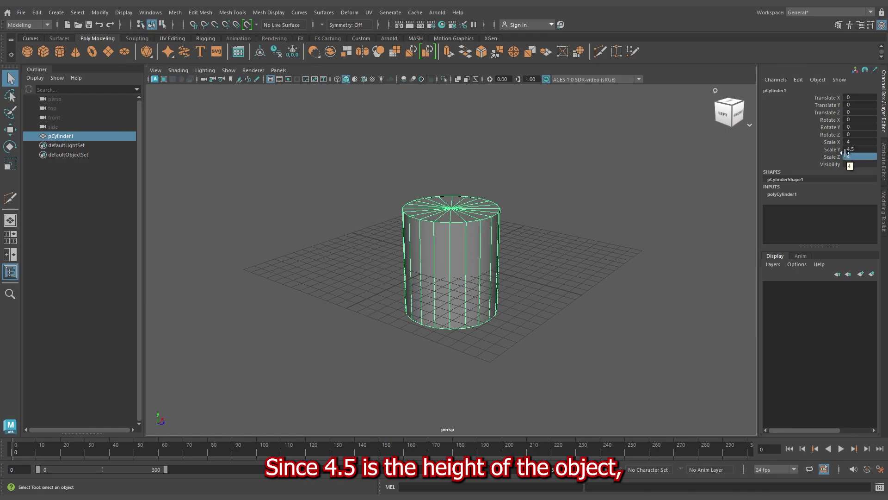
Raise the cylinder onto the grid by setting its Translate Y to 4.5
{"action": "double_click", "coordinate": [851, 105]}
{"action": "type", "text": "4.5"}
{"action": "key", "text": "Return"}
Switch the cylinder to vertex mode and display it as wireframe
{"action": "left_click_drag", "start_coordinate": [599, 192], "coordinate": [531, 267], "text": "alt"}
{"action": "left_click_drag", "start_coordinate": [572, 245], "coordinate": [588, 258], "text": "alt"}
{"action": "right_click_drag", "start_coordinate": [589, 257], "coordinate": [500, 194], "text": "alt"}
{"action": "middle_click_drag", "start_coordinate": [500, 195], "coordinate": [507, 243], "text": "alt"}
{"action": "left_click_drag", "start_coordinate": [506, 243], "coordinate": [523, 267], "text": "alt"}
{"action": "mouse_move", "coordinate": [560, 239]}
{"action": "middle_mouse_down", "text": "alt"}
{"action": "mouse_move", "coordinate": [567, 260]}
{"action": "mouse_move", "coordinate": [573, 247]}
{"action": "middle_mouse_up", "text": "alt"}
{"action": "right_click_drag", "start_coordinate": [574, 246], "coordinate": [617, 269], "text": "alt"}
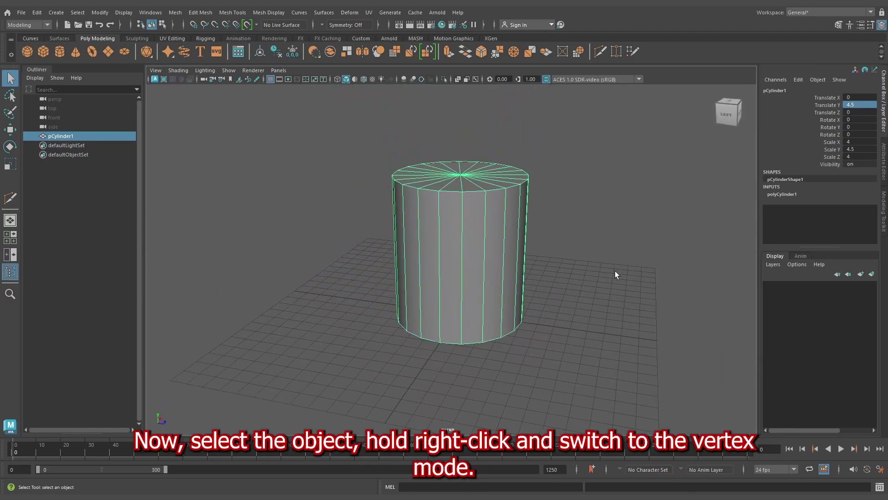
{"action": "right_click_drag", "start_coordinate": [509, 213], "coordinate": [477, 217]}
{"action": "left_click_drag", "start_coordinate": [498, 235], "coordinate": [528, 255], "text": "alt"}
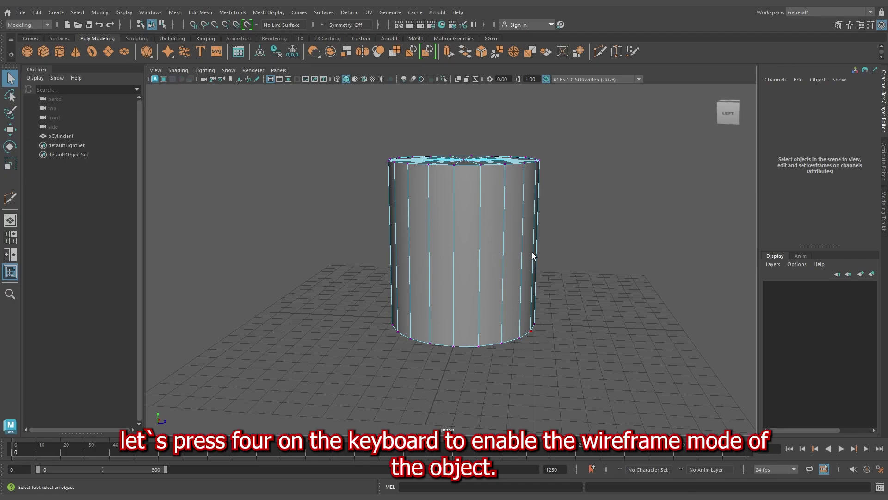
{"action": "key", "text": "4"}
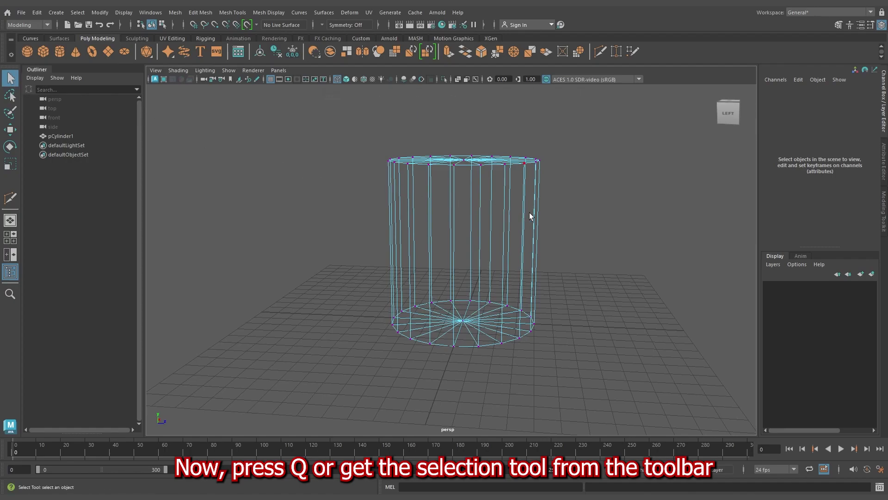
Scale all the bottom vertices of the cylinder uniformly inward to about two thirds width for a tapered cup shape, and return to shaded display
{"action": "left_click_drag", "start_coordinate": [614, 252], "coordinate": [310, 391]}
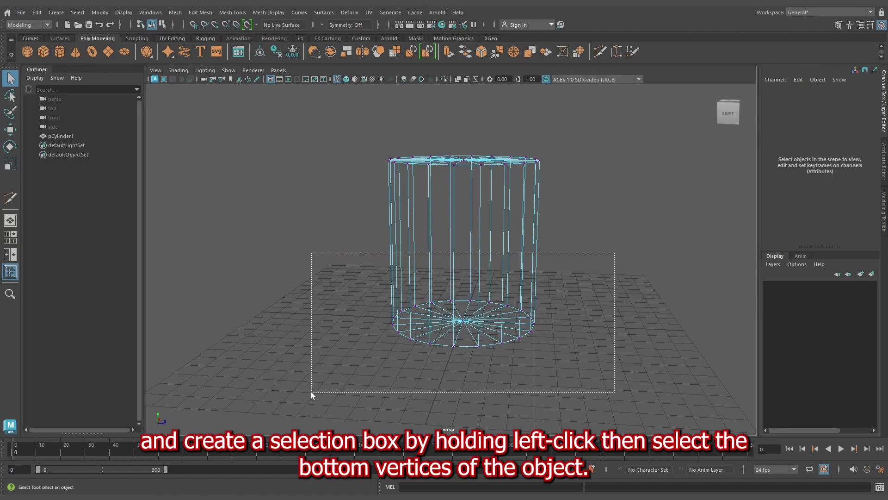
{"action": "left_click_drag", "start_coordinate": [311, 391], "coordinate": [311, 391]}
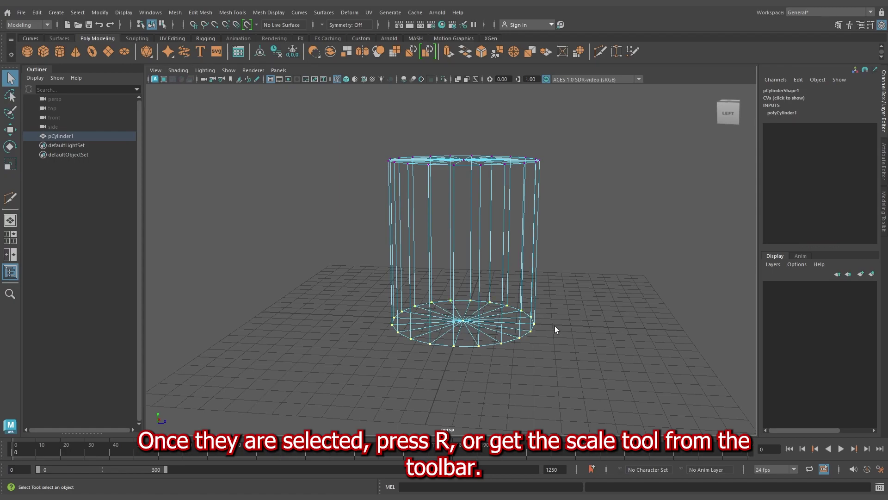
{"action": "key", "text": "r"}
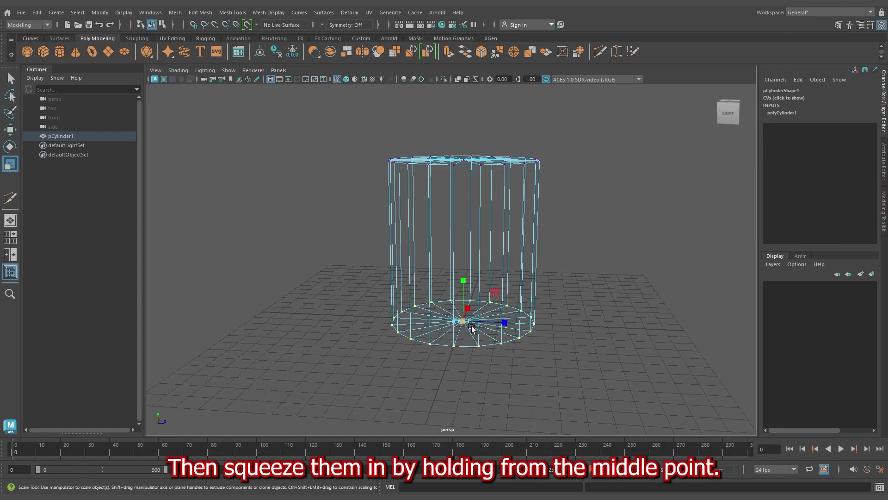
{"action": "left_click_drag", "start_coordinate": [468, 326], "coordinate": [418, 337], "text": "alt"}
{"action": "left_click_drag", "start_coordinate": [420, 305], "coordinate": [429, 294], "text": "alt"}
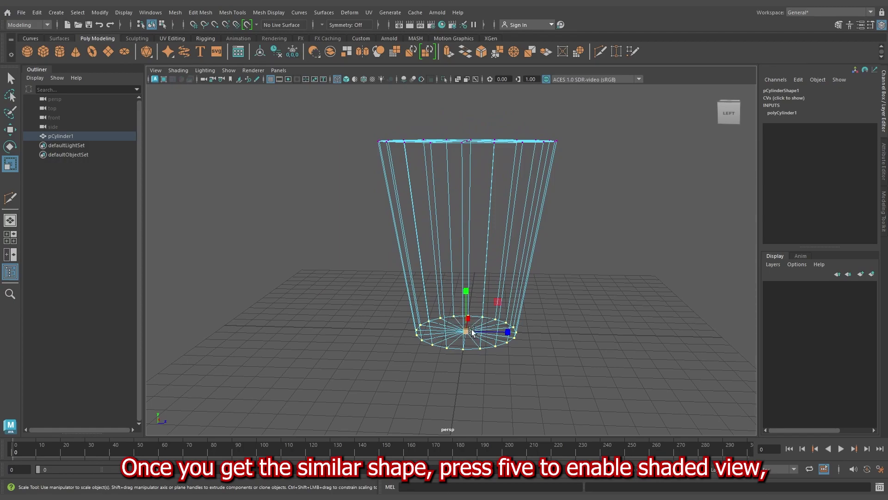
{"action": "key", "text": "5"}
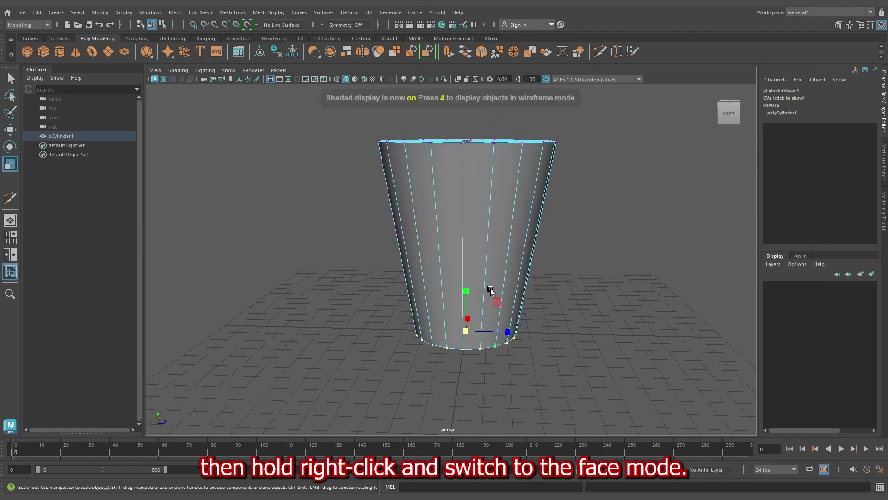
Delete the top and bottom cap faces of the tapered cylinder, keeping only the side faces
{"action": "right_click_drag", "start_coordinate": [491, 290], "coordinate": [496, 257]}
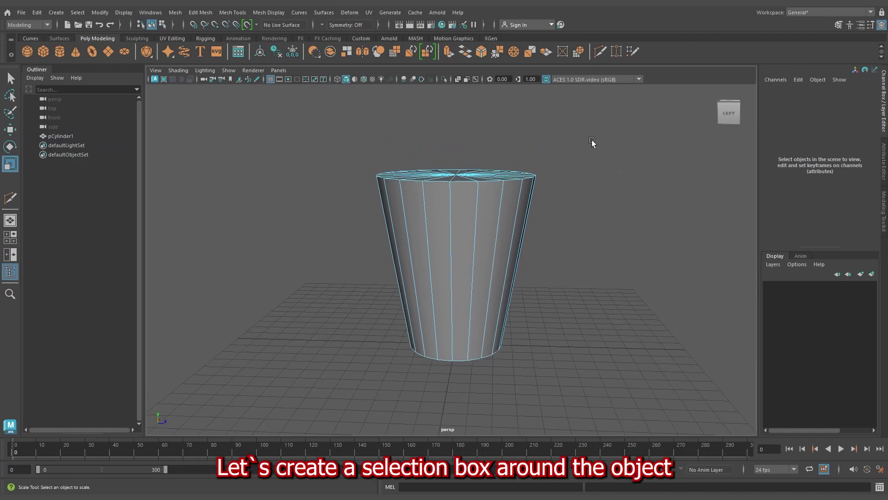
{"action": "left_click_drag", "start_coordinate": [578, 151], "coordinate": [326, 398]}
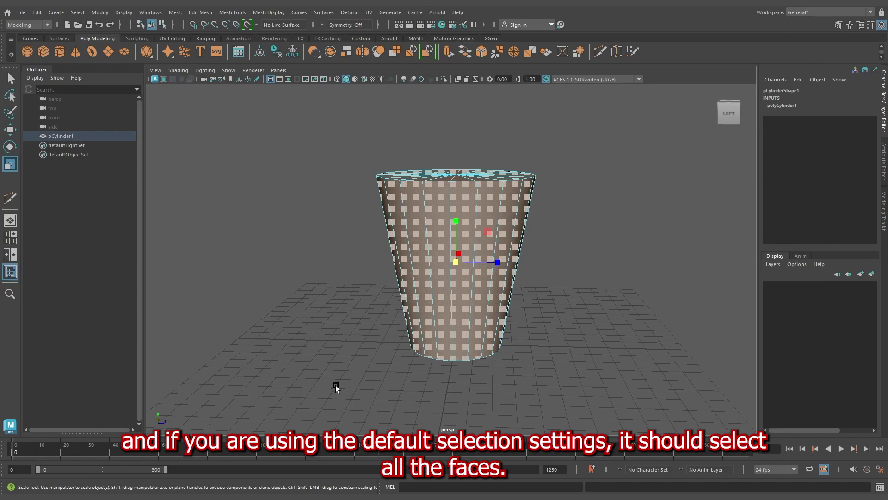
{"action": "left_click_drag", "start_coordinate": [337, 307], "coordinate": [337, 270], "text": "alt"}
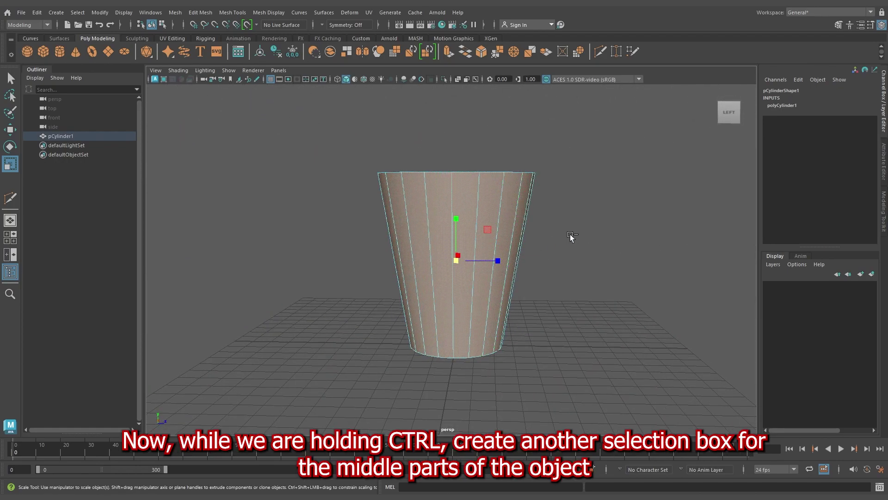
{"action": "left_click_drag", "start_coordinate": [571, 234], "coordinate": [342, 279], "text": "ctrl"}
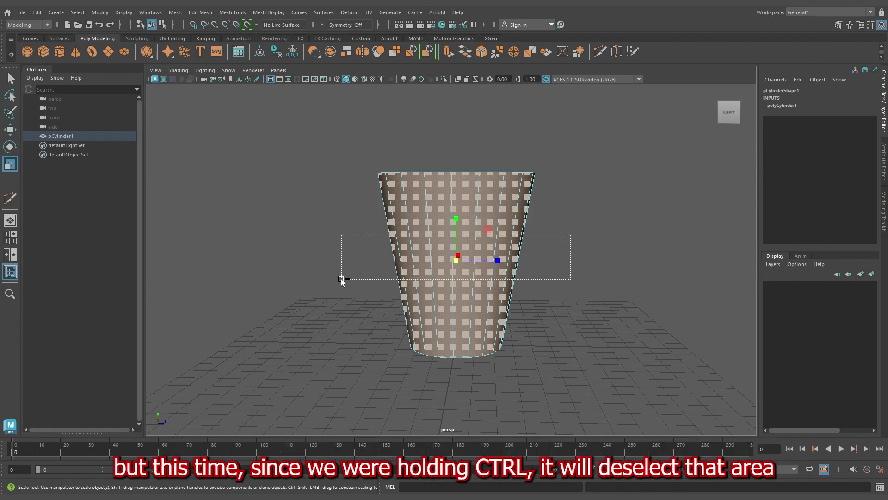
{"action": "mouse_move", "coordinate": [342, 279]}
{"action": "left_mouse_down", "text": "ctrl"}
{"action": "mouse_move", "coordinate": [357, 253]}
{"action": "mouse_move", "coordinate": [356, 284]}
{"action": "left_mouse_up", "text": "ctrl"}
{"action": "left_click_drag", "start_coordinate": [521, 293], "coordinate": [535, 236], "text": "alt"}
{"action": "left_click_drag", "start_coordinate": [575, 201], "coordinate": [577, 256], "text": "alt"}
{"action": "scroll", "coordinate": [577, 256], "scroll_direction": "up", "scroll_amount": 2}
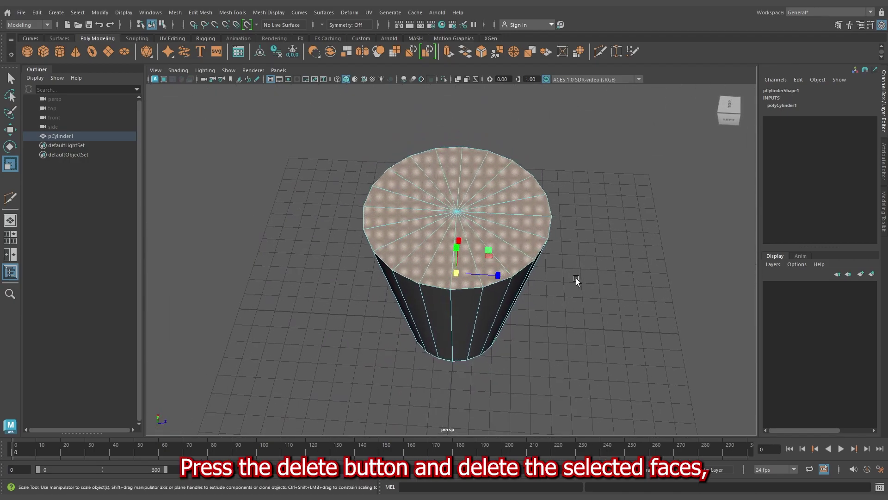
{"action": "key", "text": "Delete"}
Extrude the whole tapered shell with a Local Translate Z of -0.4 to give the walls thickness
{"action": "left_click_drag", "start_coordinate": [510, 174], "coordinate": [499, 278], "text": "alt"}
{"action": "left_click_drag", "start_coordinate": [590, 189], "coordinate": [578, 243], "text": "alt"}
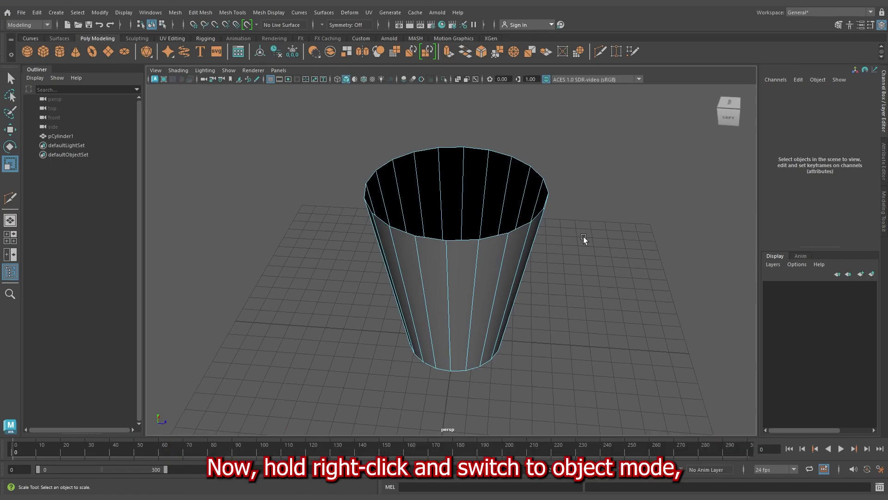
{"action": "right_click_drag", "start_coordinate": [487, 196], "coordinate": [541, 208]}
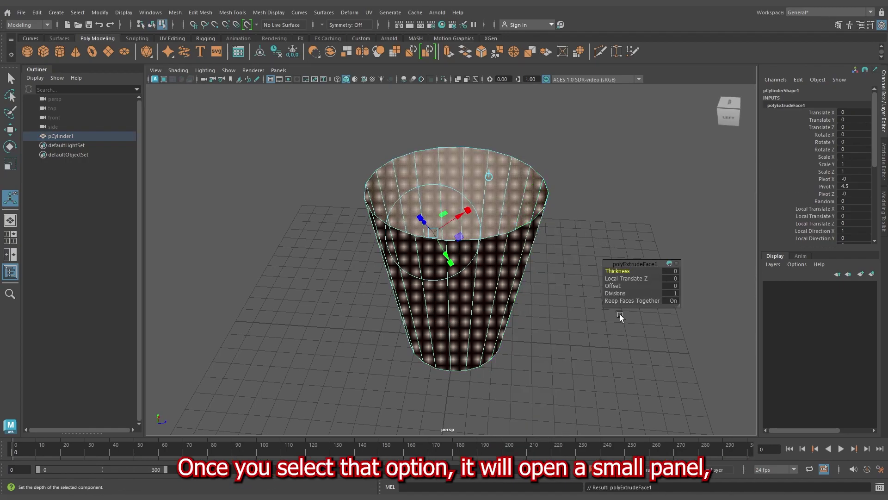
{"action": "left_click", "coordinate": [673, 279]}
{"action": "type", "text": "-0"}
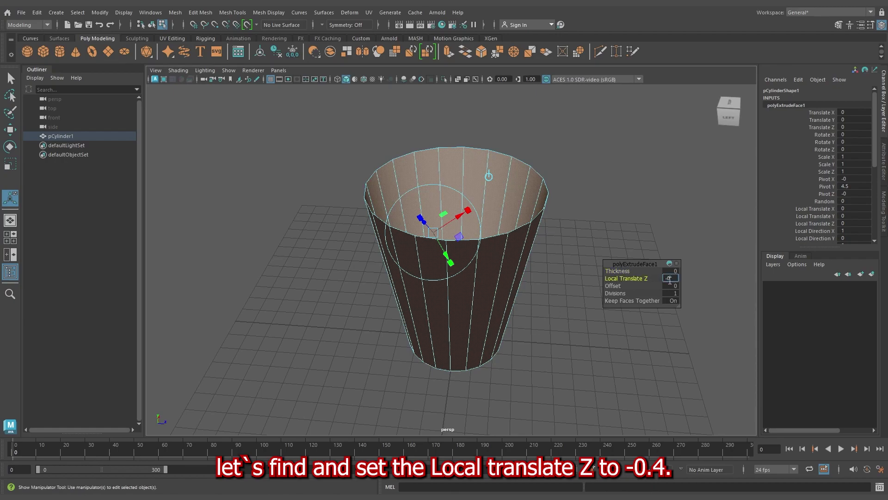
{"action": "type", "text": "0."}
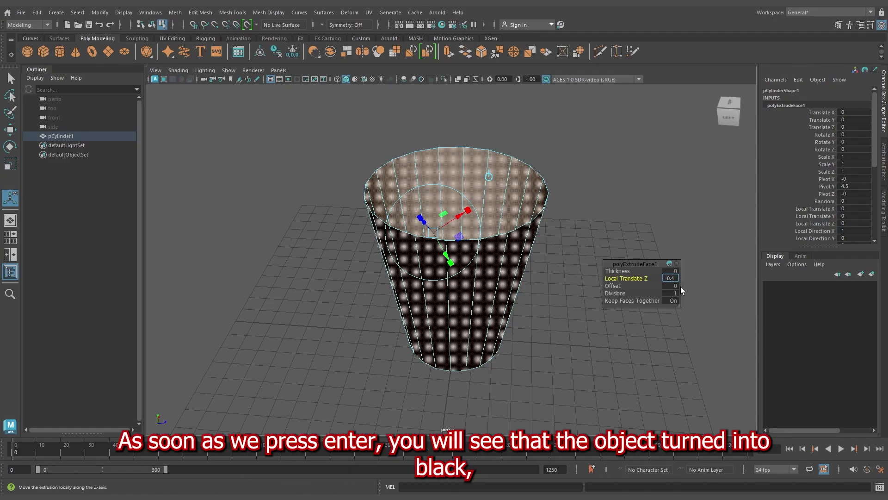
{"action": "type", "text": "4"}
{"action": "key", "text": "Return"}
Return the extruded mesh to object mode and reverse its normals
{"action": "mouse_move", "coordinate": [559, 312]}
{"action": "left_mouse_down", "text": "alt"}
{"action": "mouse_move", "coordinate": [491, 226]}
{"action": "mouse_move", "coordinate": [549, 232]}
{"action": "mouse_move", "coordinate": [547, 309]}
{"action": "mouse_move", "coordinate": [556, 327]}
{"action": "mouse_move", "coordinate": [554, 309]}
{"action": "left_mouse_up", "text": "alt"}
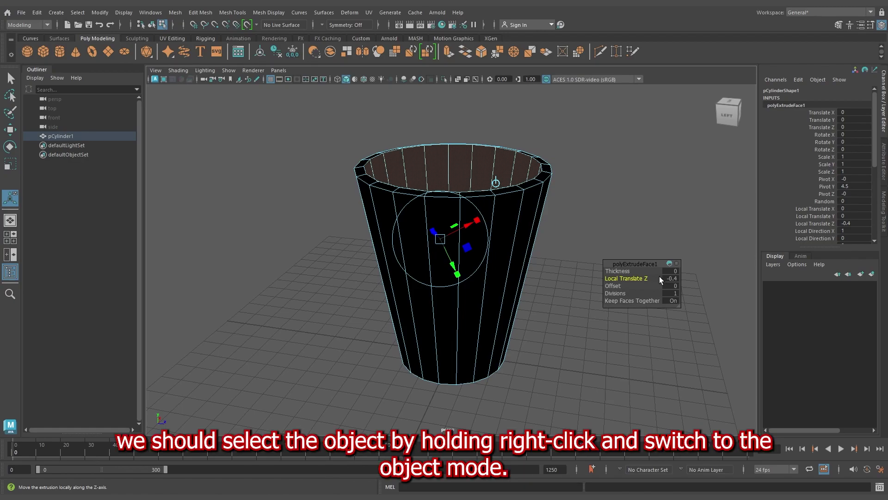
{"action": "right_click", "coordinate": [514, 202]}
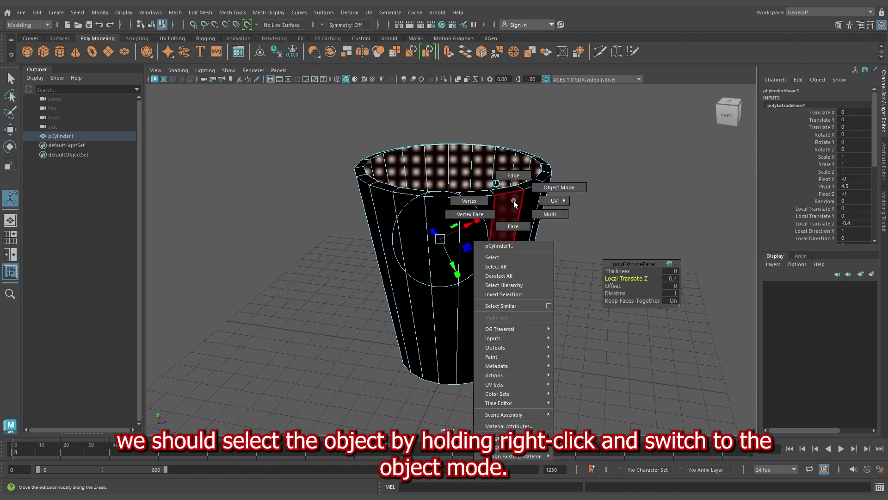
{"action": "right_click_drag", "start_coordinate": [513, 202], "coordinate": [564, 186]}
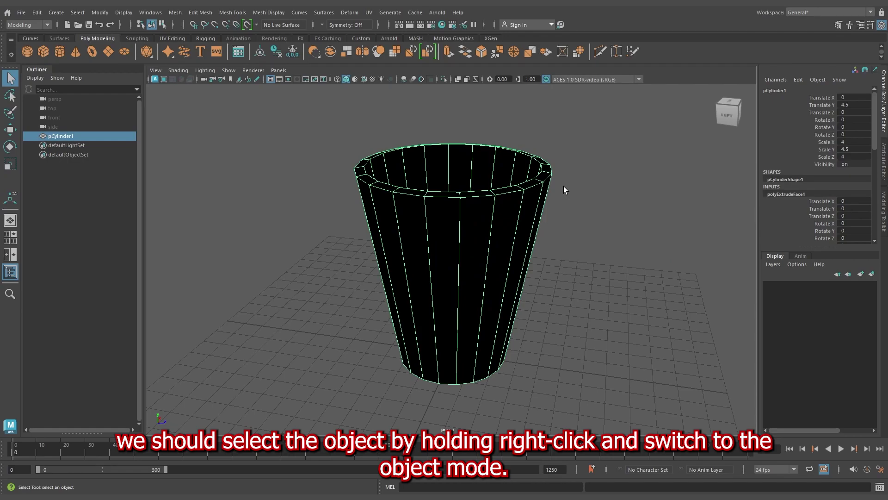
{"action": "left_click", "coordinate": [271, 13]}
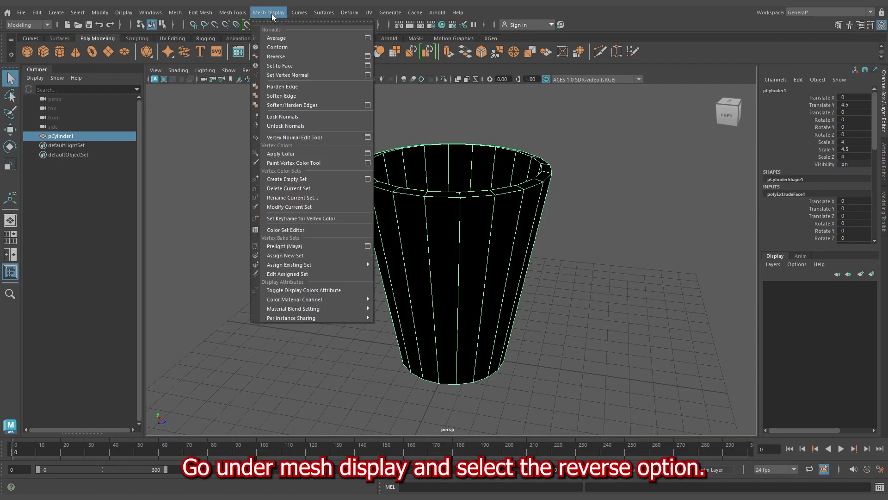
{"action": "left_click", "coordinate": [312, 56]}
{"action": "key", "text": "r"}
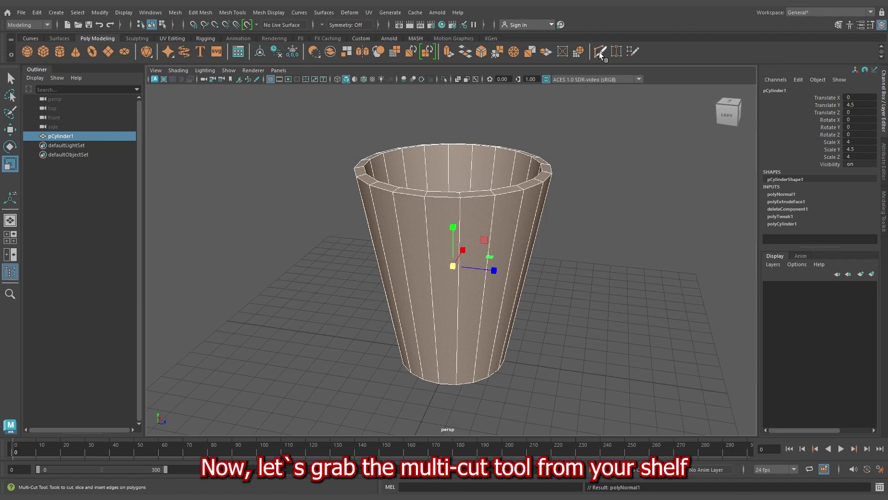
Insert a horizontal edge loop at 50% of the outer wall's height with the Multi-Cut tool
{"action": "left_click", "coordinate": [233, 13]}
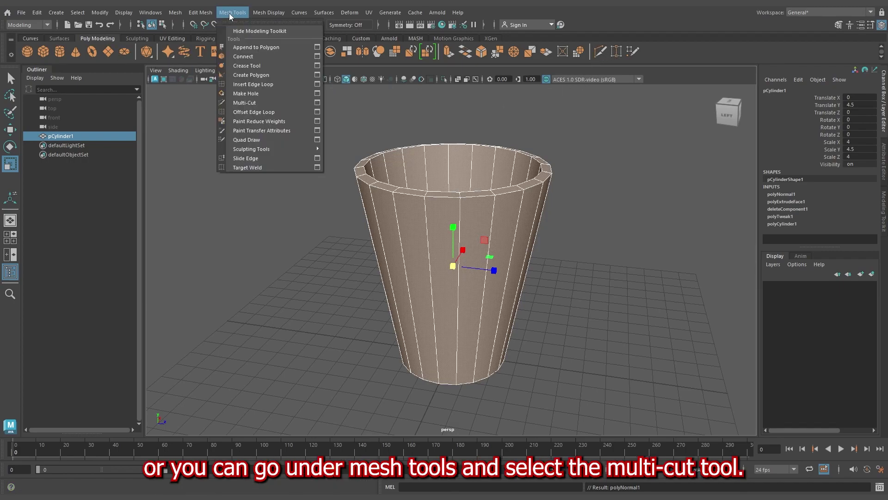
{"action": "left_click", "coordinate": [277, 103]}
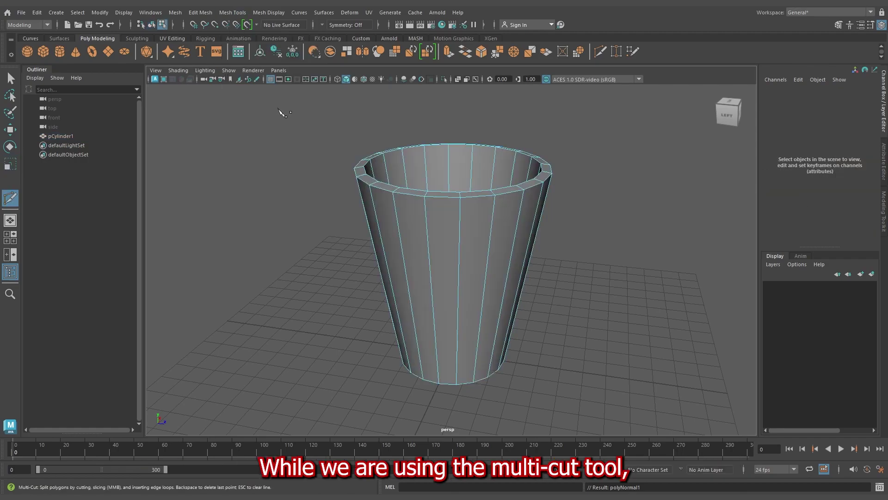
{"action": "left_click_drag", "start_coordinate": [532, 283], "coordinate": [546, 272], "text": "alt"}
{"action": "right_click_drag", "start_coordinate": [546, 273], "coordinate": [578, 255], "text": "alt"}
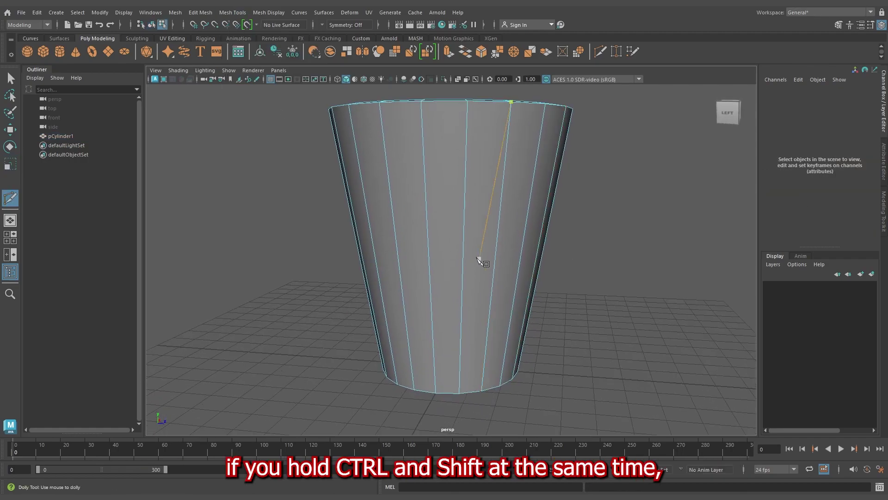
{"action": "key", "text": "ctrl+shift"}
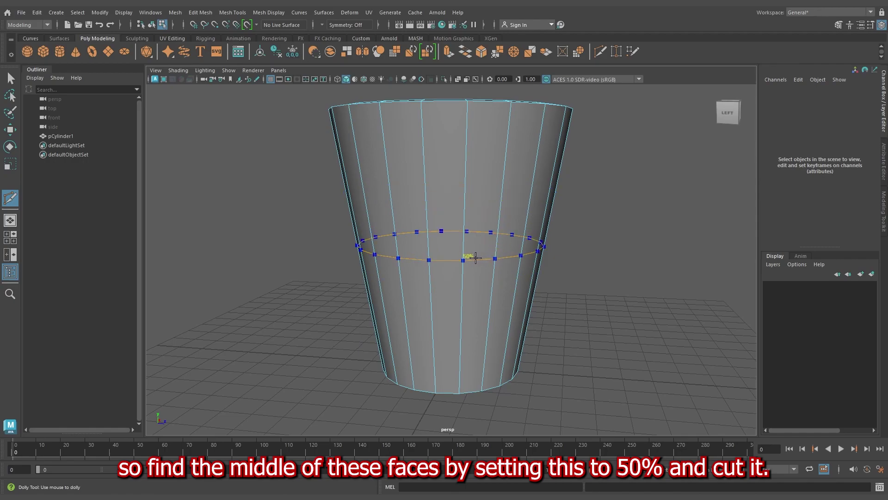
{"action": "left_click", "coordinate": [476, 258], "text": "ctrl"}
Cut a horizontal edge loop around the outer wall near the base at 10% of the lower section
{"action": "scroll", "coordinate": [595, 235], "scroll_direction": "down", "scroll_amount": 4}
{"action": "left_click_drag", "start_coordinate": [593, 234], "coordinate": [598, 232], "text": "alt"}
{"action": "scroll", "coordinate": [598, 232], "scroll_direction": "up", "scroll_amount": 3}
{"action": "middle_click_drag", "start_coordinate": [622, 300], "coordinate": [625, 223], "text": "alt"}
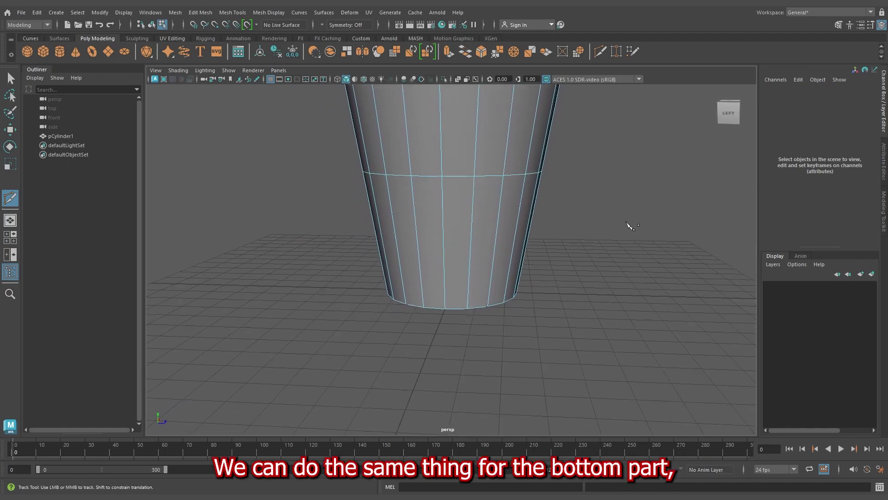
{"action": "scroll", "coordinate": [626, 226], "scroll_direction": "up", "scroll_amount": 4}
{"action": "left_click_drag", "start_coordinate": [627, 278], "coordinate": [627, 261], "text": "alt"}
{"action": "scroll", "coordinate": [629, 266], "scroll_direction": "up", "scroll_amount": 2}
{"action": "middle_click_drag", "start_coordinate": [645, 305], "coordinate": [645, 290], "text": "alt"}
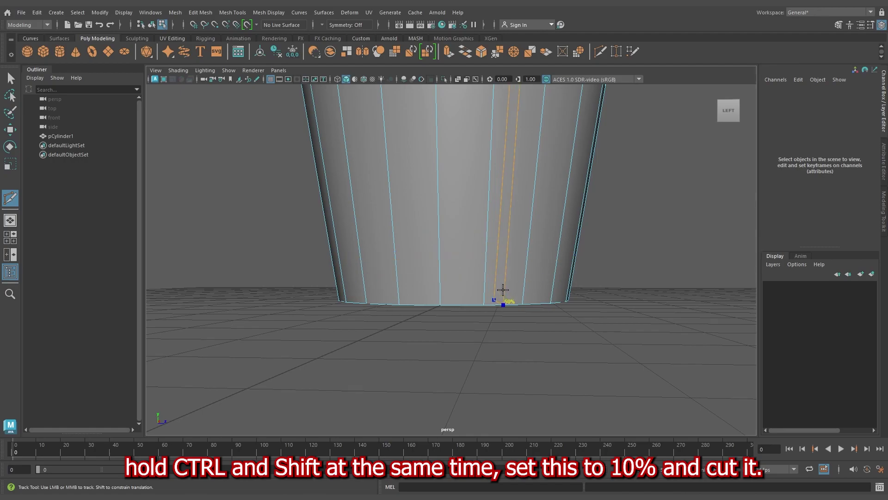
{"action": "left_click", "coordinate": [485, 287], "text": "ctrl+shift"}
Cut a horizontal edge loop around the outer wall just below the rim at 90% of the upper section
{"action": "scroll", "coordinate": [583, 247], "scroll_direction": "down", "scroll_amount": 3}
{"action": "scroll", "coordinate": [580, 244], "scroll_direction": "down", "scroll_amount": 3}
{"action": "middle_click_drag", "start_coordinate": [574, 236], "coordinate": [545, 329], "text": "alt"}
{"action": "left_click_drag", "start_coordinate": [555, 282], "coordinate": [566, 307], "text": "alt"}
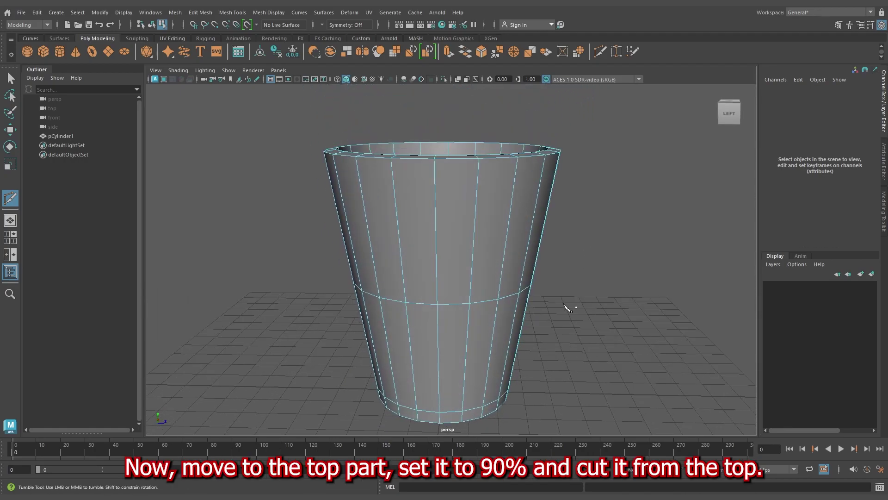
{"action": "scroll", "coordinate": [569, 307], "scroll_direction": "up", "scroll_amount": 3}
{"action": "middle_click_drag", "start_coordinate": [610, 291], "coordinate": [612, 323], "text": "alt"}
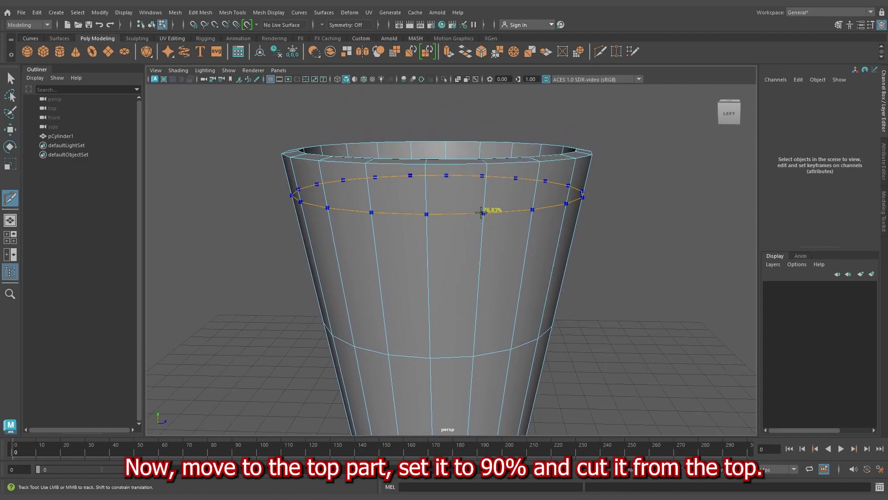
{"action": "left_click", "coordinate": [492, 177], "text": "ctrl"}
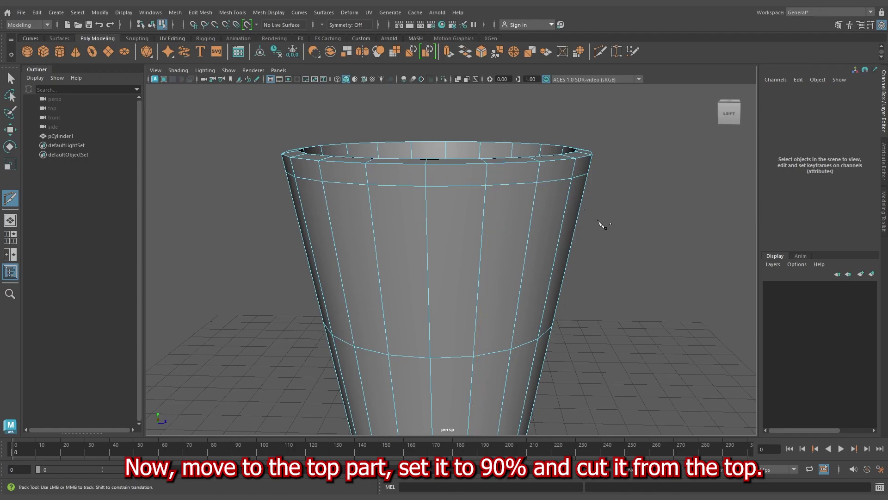
Insert a horizontal edge loop at 50% around the cup's inner wall with the Multi-Cut tool
{"action": "scroll", "coordinate": [604, 226], "scroll_direction": "down", "scroll_amount": 5}
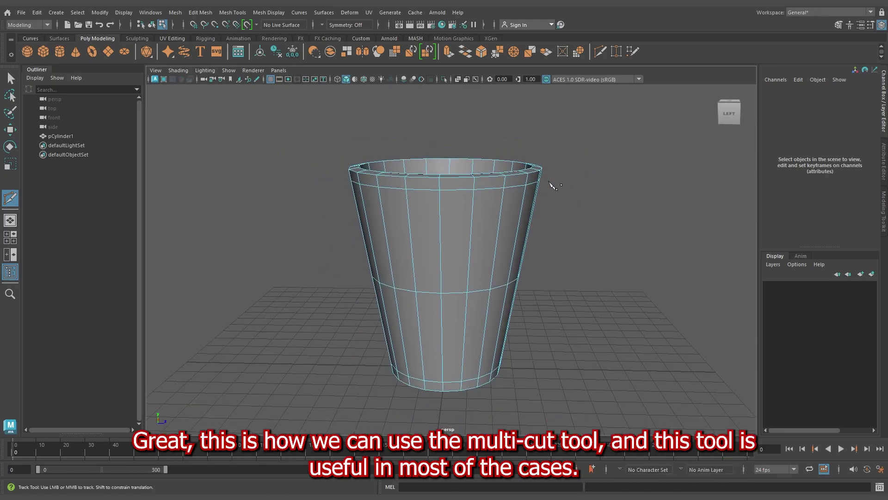
{"action": "left_click_drag", "start_coordinate": [566, 187], "coordinate": [586, 230], "text": "alt"}
{"action": "right_click_drag", "start_coordinate": [584, 227], "coordinate": [617, 318], "text": "alt"}
{"action": "middle_click_drag", "start_coordinate": [642, 204], "coordinate": [641, 236], "text": "alt"}
{"action": "right_click_drag", "start_coordinate": [640, 236], "coordinate": [652, 263], "text": "alt"}
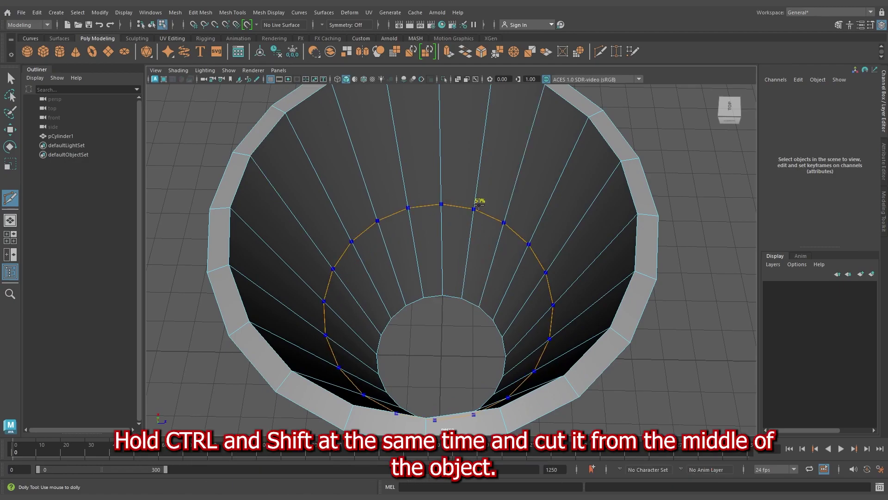
{"action": "left_click", "coordinate": [476, 206], "text": "ctrl+shift"}
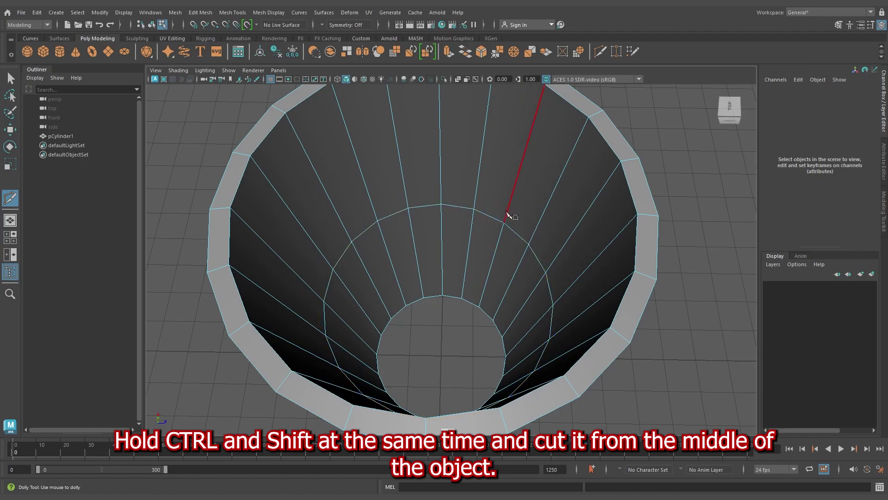
Cut a horizontal edge loop around the inner wall just below the rim at 90% of the upper section
{"action": "scroll", "coordinate": [462, 226], "scroll_direction": "down", "scroll_amount": 5}
{"action": "left_click_drag", "start_coordinate": [458, 229], "coordinate": [485, 290], "text": "alt"}
{"action": "scroll", "coordinate": [484, 259], "scroll_direction": "up", "scroll_amount": 3}
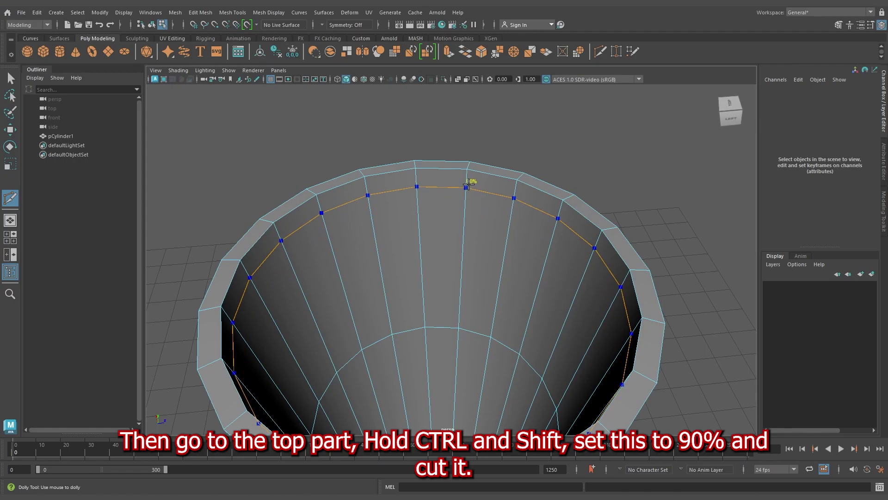
{"action": "left_click", "coordinate": [472, 184], "text": "ctrl+shift"}
Cut a horizontal edge loop around the inner wall near the open base
{"action": "scroll", "coordinate": [509, 262], "scroll_direction": "down", "scroll_amount": 5}
{"action": "middle_click_drag", "start_coordinate": [465, 366], "coordinate": [509, 190], "text": "alt"}
{"action": "left_click_drag", "start_coordinate": [508, 263], "coordinate": [503, 161], "text": "alt"}
{"action": "scroll", "coordinate": [547, 313], "scroll_direction": "up", "scroll_amount": 4}
{"action": "middle_click_drag", "start_coordinate": [549, 313], "coordinate": [481, 209], "text": "alt"}
{"action": "scroll", "coordinate": [537, 323], "scroll_direction": "up", "scroll_amount": 6}
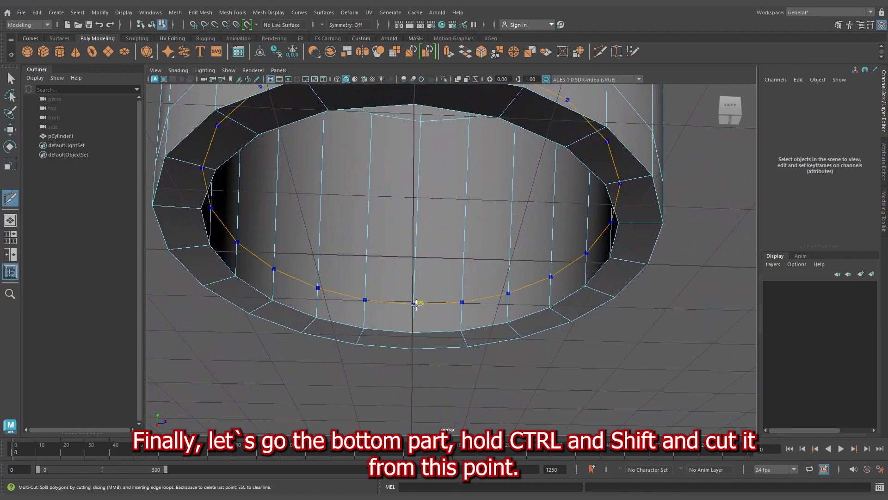
{"action": "left_click", "coordinate": [419, 306], "text": "ctrl+shift"}
Leave the Multi-Cut tool and switch to the Select tool
{"action": "left_click_drag", "start_coordinate": [419, 305], "coordinate": [532, 329], "text": "alt"}
{"action": "scroll", "coordinate": [531, 327], "scroll_direction": "down", "scroll_amount": 5}
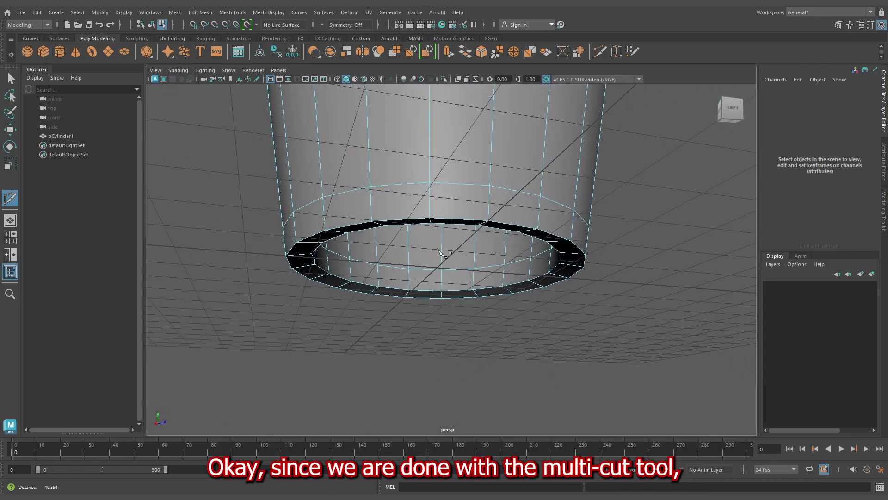
{"action": "left_click_drag", "start_coordinate": [426, 208], "coordinate": [396, 240], "text": "alt"}
{"action": "scroll", "coordinate": [397, 240], "scroll_direction": "down", "scroll_amount": 5}
{"action": "middle_click_drag", "start_coordinate": [453, 234], "coordinate": [458, 304], "text": "alt"}
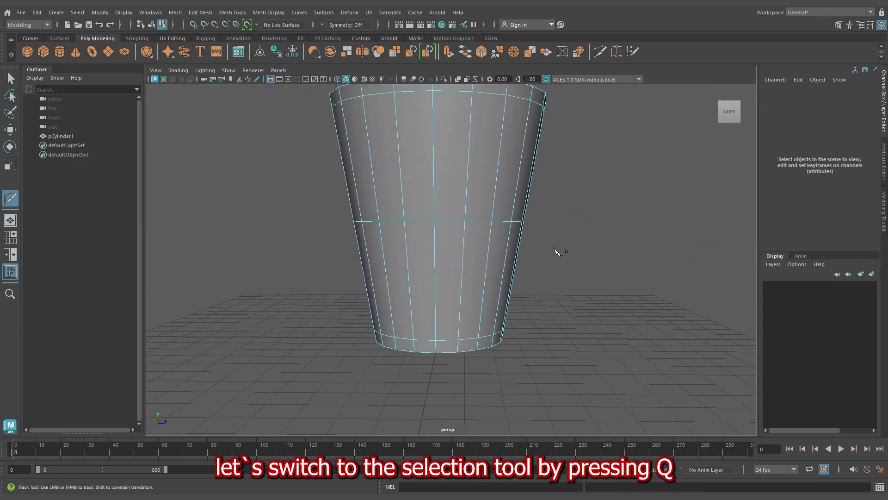
{"action": "left_click", "coordinate": [464, 222]}
{"action": "key", "text": "q"}
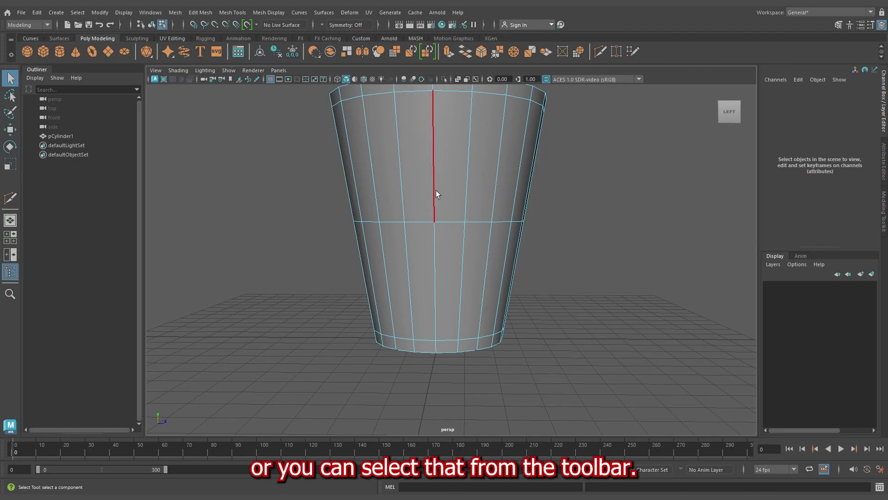
In face mode, select the lowest ring of faces on the inner wall near the base and delete it
{"action": "right_click", "coordinate": [454, 187]}
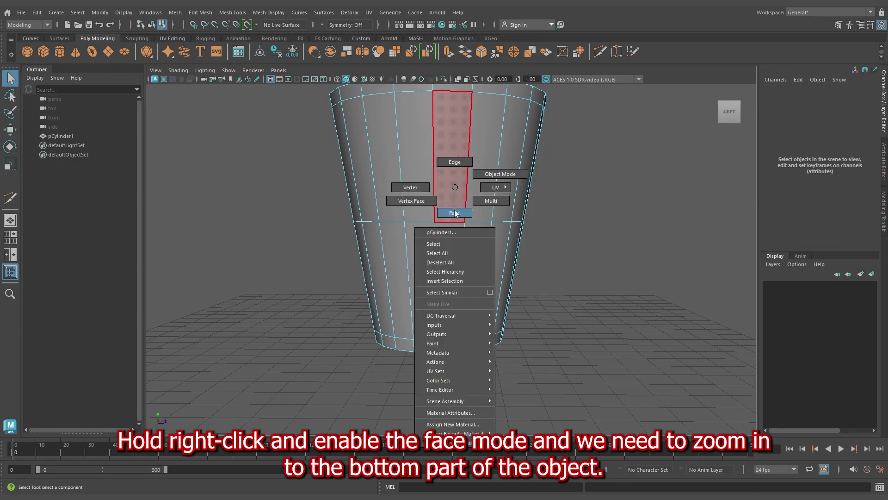
{"action": "right_click_drag", "start_coordinate": [454, 187], "coordinate": [455, 213]}
{"action": "left_click_drag", "start_coordinate": [469, 319], "coordinate": [472, 222], "text": "alt"}
{"action": "scroll", "coordinate": [496, 370], "scroll_direction": "up", "scroll_amount": 3}
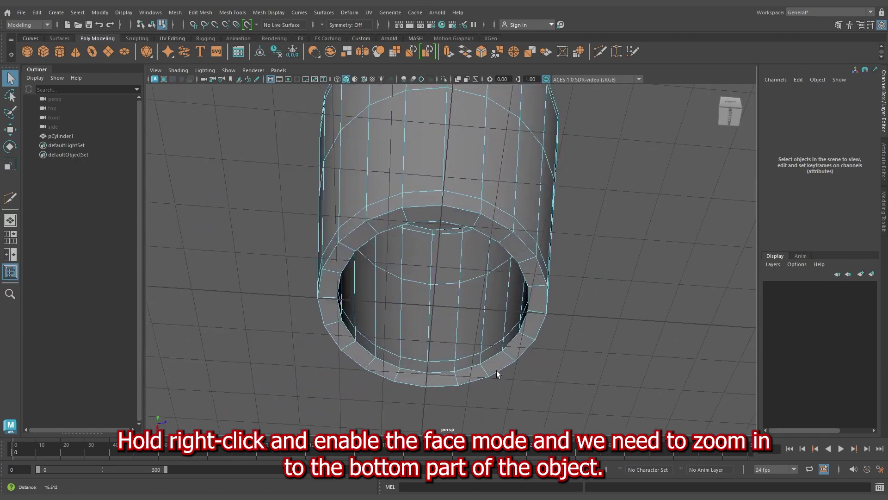
{"action": "middle_click_drag", "start_coordinate": [496, 370], "coordinate": [560, 319], "text": "alt"}
{"action": "scroll", "coordinate": [590, 349], "scroll_direction": "up", "scroll_amount": 4}
{"action": "left_click_drag", "start_coordinate": [573, 245], "coordinate": [491, 273], "text": "alt"}
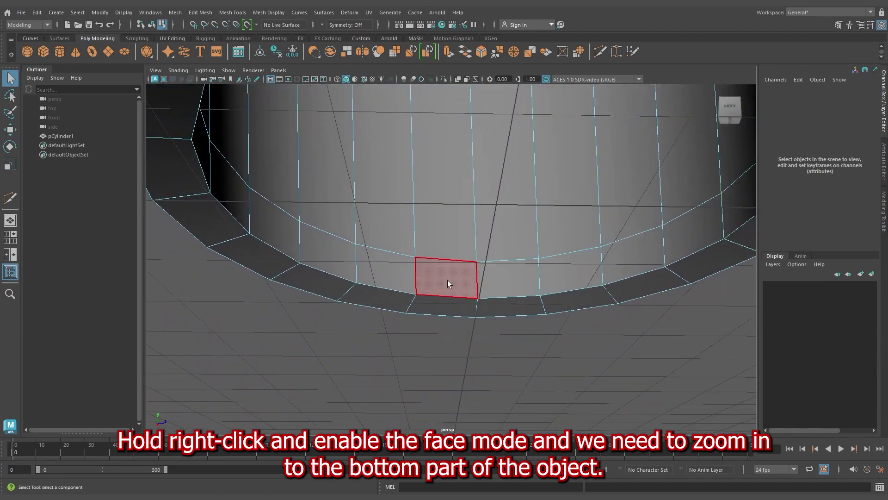
{"action": "left_click", "coordinate": [454, 281]}
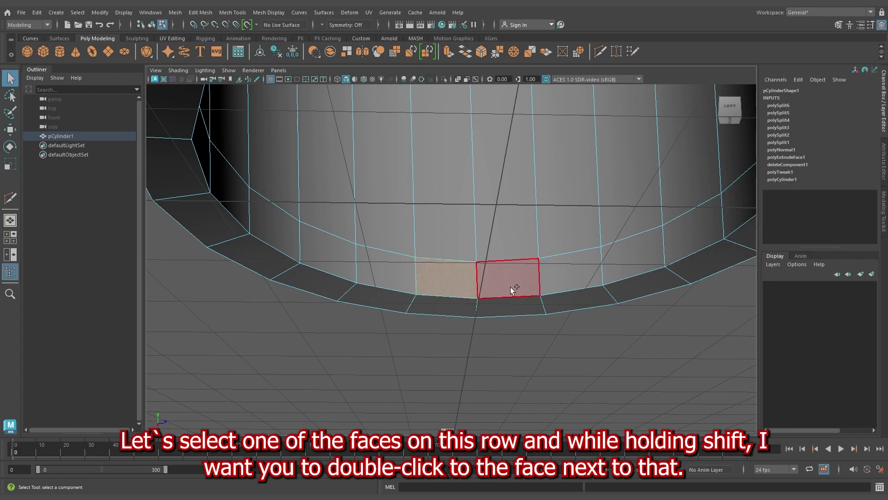
{"action": "double_click", "coordinate": [504, 275], "text": "shift"}
{"action": "double_click", "coordinate": [512, 280], "text": "shift"}
{"action": "right_click_drag", "start_coordinate": [571, 300], "coordinate": [469, 241], "text": "alt"}
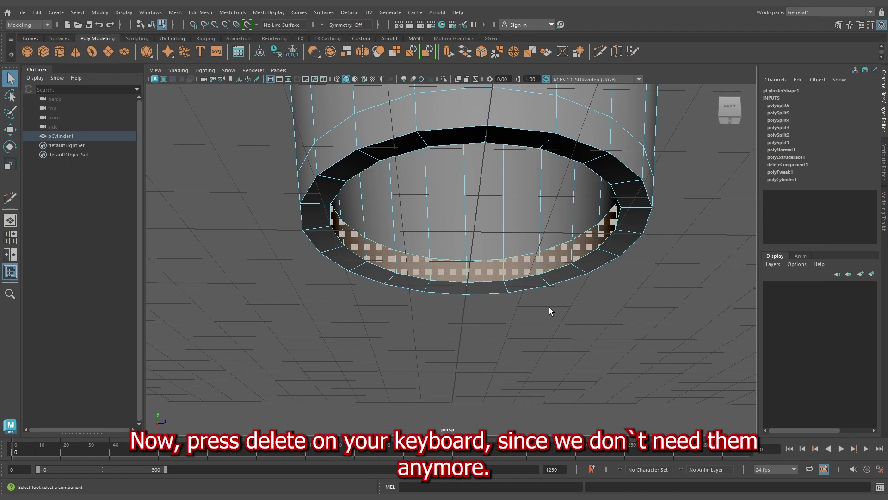
{"action": "key", "text": "Delete"}
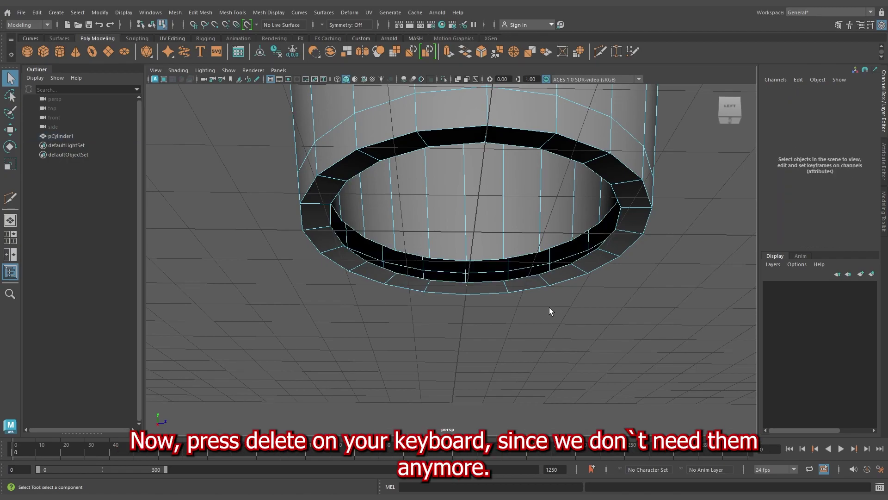
In edge mode, select the whole open border loop at the lower end of the inner wall and close it with Bridge
{"action": "scroll", "coordinate": [539, 303], "scroll_direction": "up", "scroll_amount": 3}
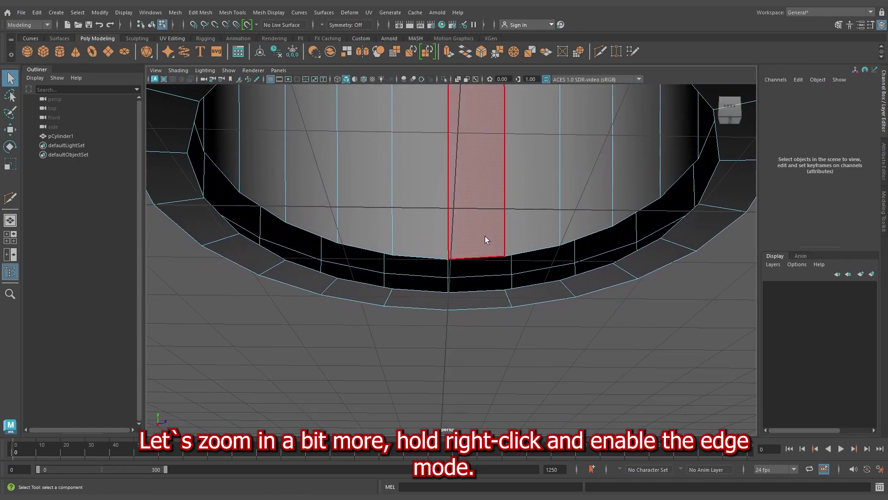
{"action": "right_click", "coordinate": [476, 228]}
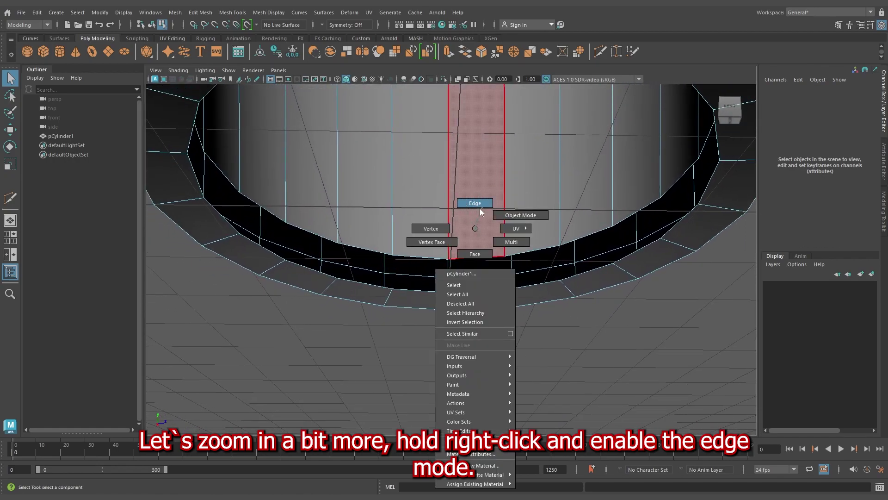
{"action": "right_click_drag", "start_coordinate": [480, 200], "coordinate": [479, 198]}
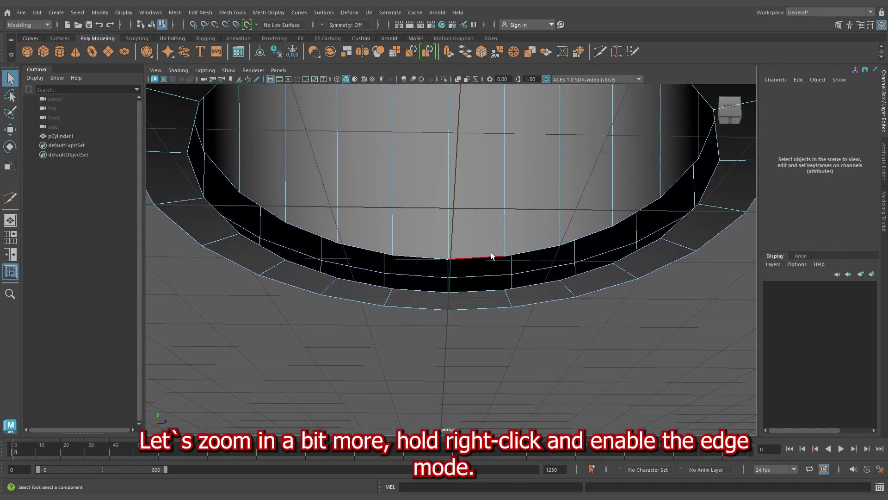
{"action": "scroll", "coordinate": [491, 255], "scroll_direction": "up", "scroll_amount": 2}
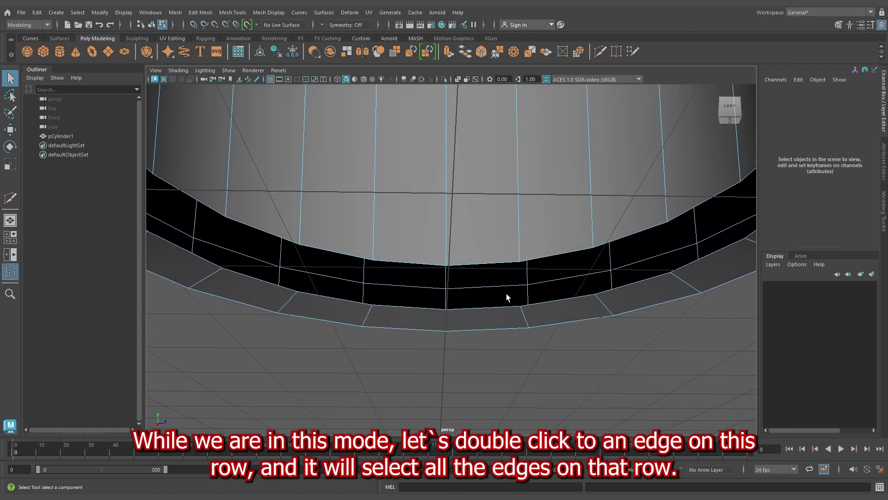
{"action": "double_click", "coordinate": [493, 259]}
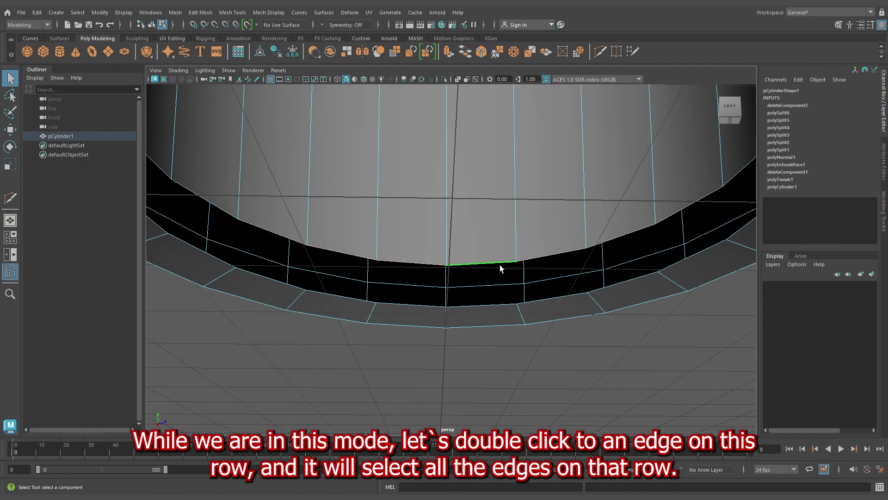
{"action": "scroll", "coordinate": [499, 265], "scroll_direction": "down", "scroll_amount": 3}
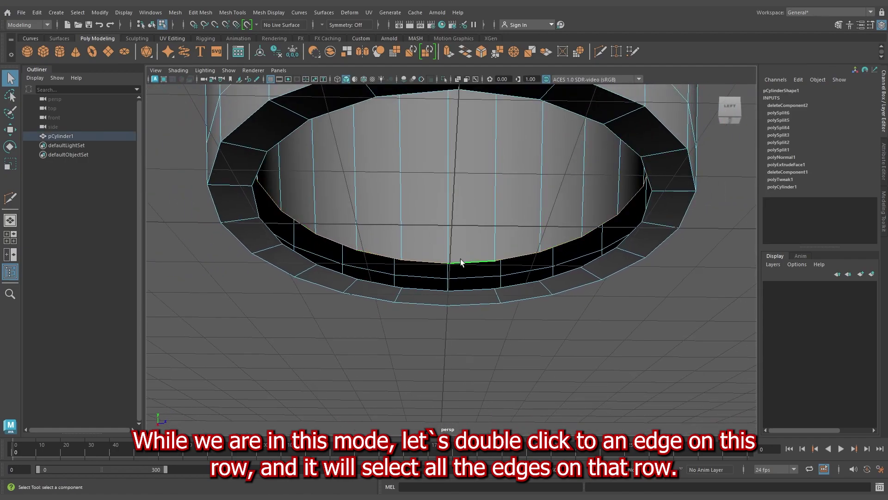
{"action": "scroll", "coordinate": [476, 266], "scroll_direction": "up", "scroll_amount": 2}
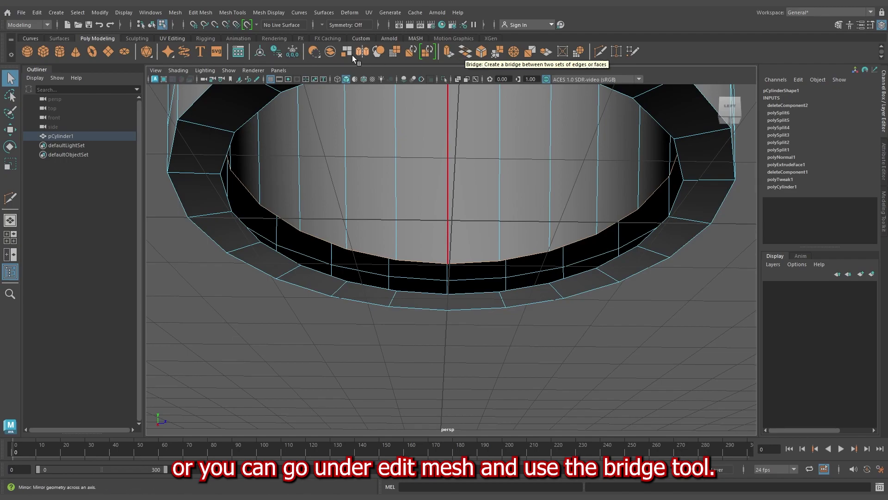
{"action": "left_click", "coordinate": [200, 13]}
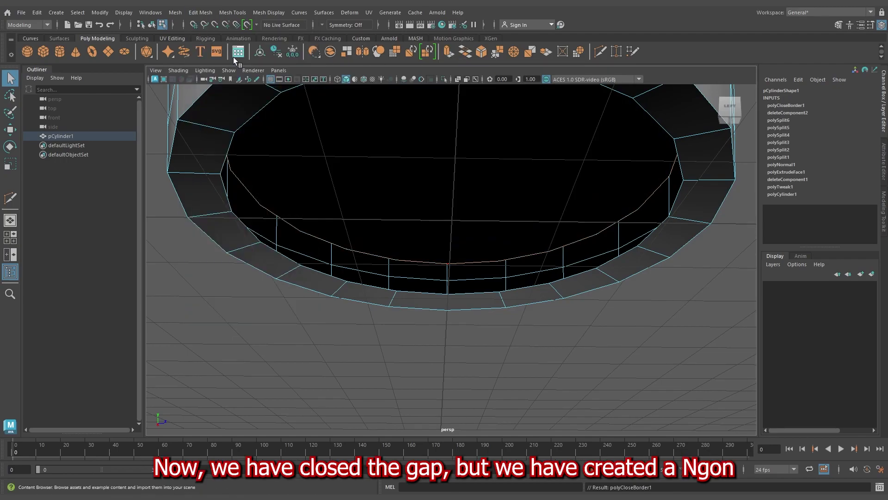
Select the new inner floor face in face mode and split it into triangles meeting at the centre with Poke
{"action": "left_click_drag", "start_coordinate": [531, 273], "coordinate": [532, 364], "text": "alt"}
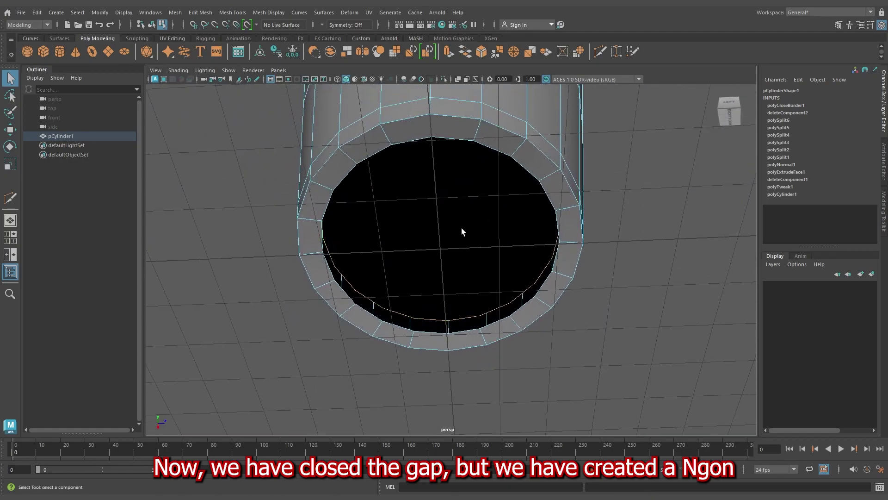
{"action": "left_click_drag", "start_coordinate": [440, 254], "coordinate": [480, 325], "text": "alt"}
{"action": "scroll", "coordinate": [440, 263], "scroll_direction": "up", "scroll_amount": 4}
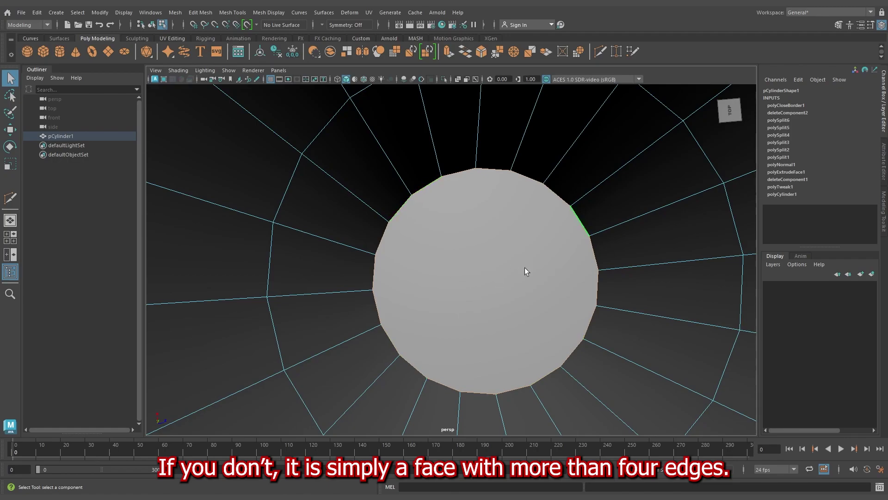
{"action": "right_click_drag", "start_coordinate": [484, 229], "coordinate": [485, 254]}
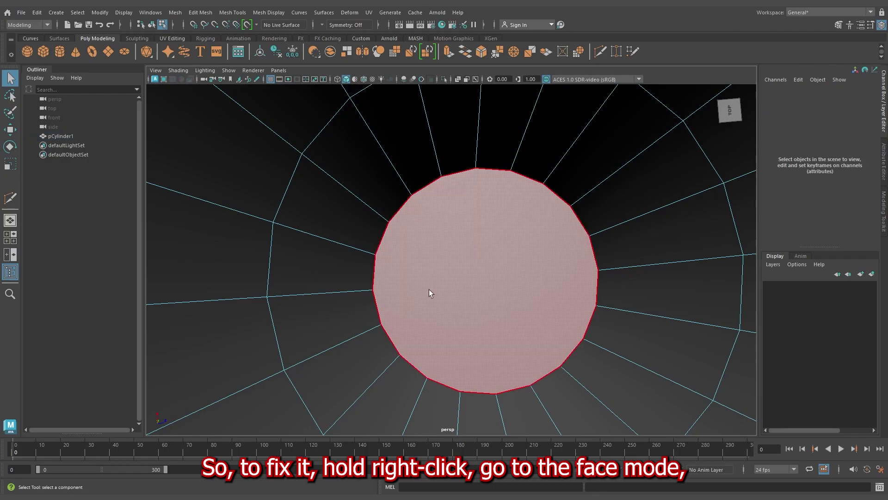
{"action": "left_click", "coordinate": [481, 265]}
{"action": "left_click_drag", "start_coordinate": [518, 347], "coordinate": [505, 222], "text": "alt"}
{"action": "scroll", "coordinate": [523, 313], "scroll_direction": "down", "scroll_amount": 2}
{"action": "left_click", "coordinate": [203, 13]}
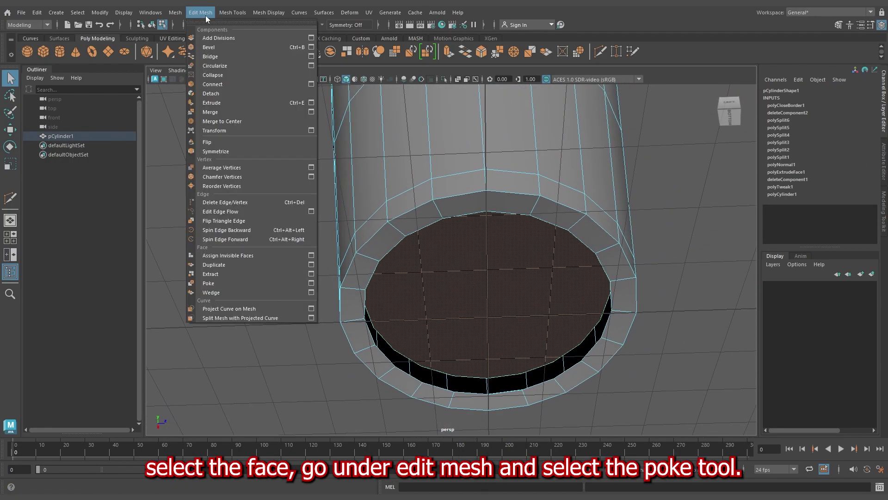
{"action": "left_click", "coordinate": [228, 282]}
{"action": "right_click_drag", "start_coordinate": [485, 241], "coordinate": [540, 314], "text": "alt"}
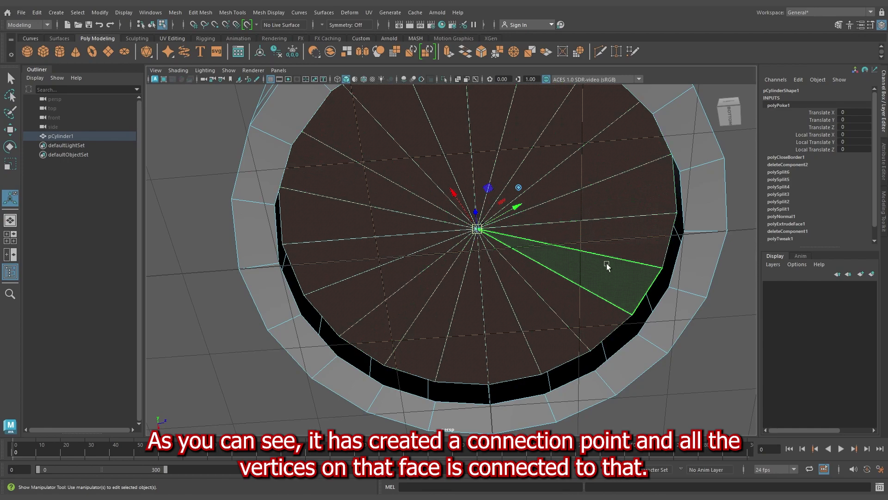
{"action": "right_click_drag", "start_coordinate": [602, 272], "coordinate": [441, 266], "text": "alt"}
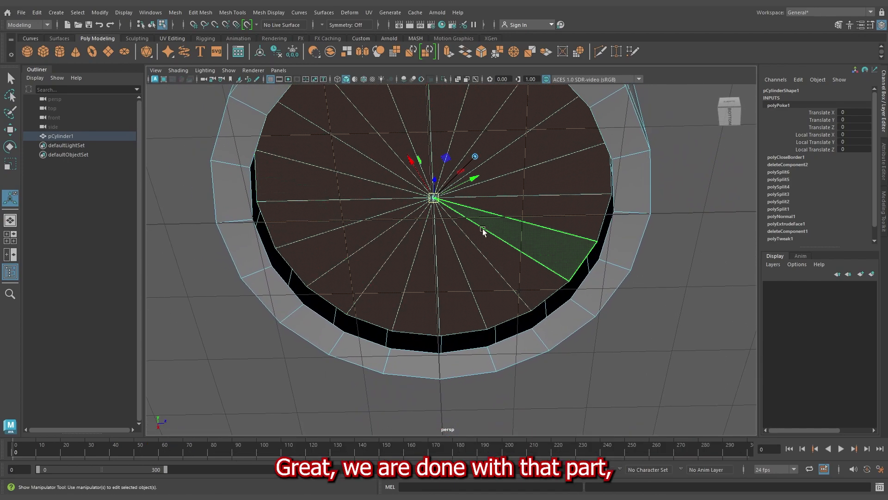
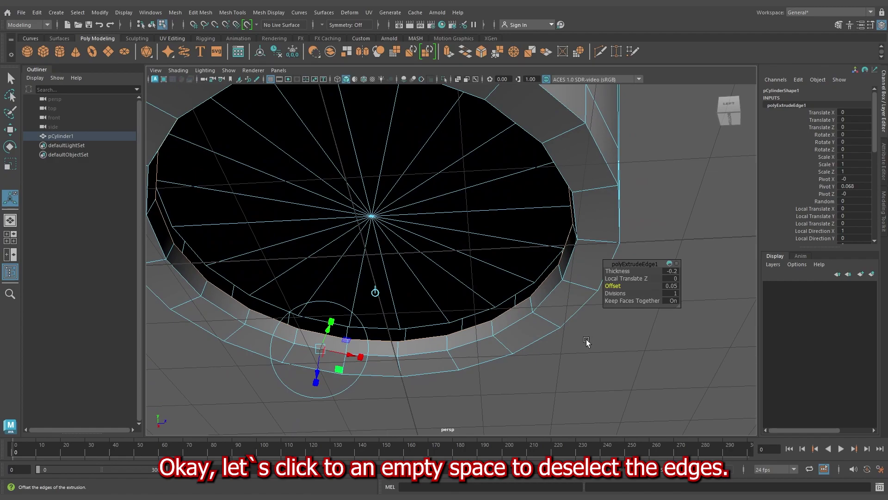
Deselect the extruded edges, then select the open border loop of the recessed lip under the cup and close it with Bridge
{"action": "left_click", "coordinate": [670, 196]}
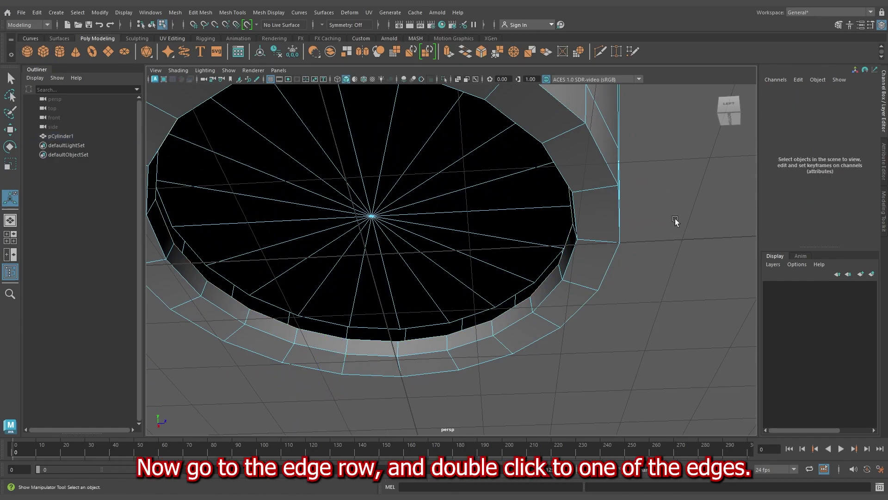
{"action": "middle_click_drag", "start_coordinate": [482, 322], "coordinate": [551, 281], "text": "alt"}
{"action": "scroll", "coordinate": [562, 294], "scroll_direction": "up", "scroll_amount": 3}
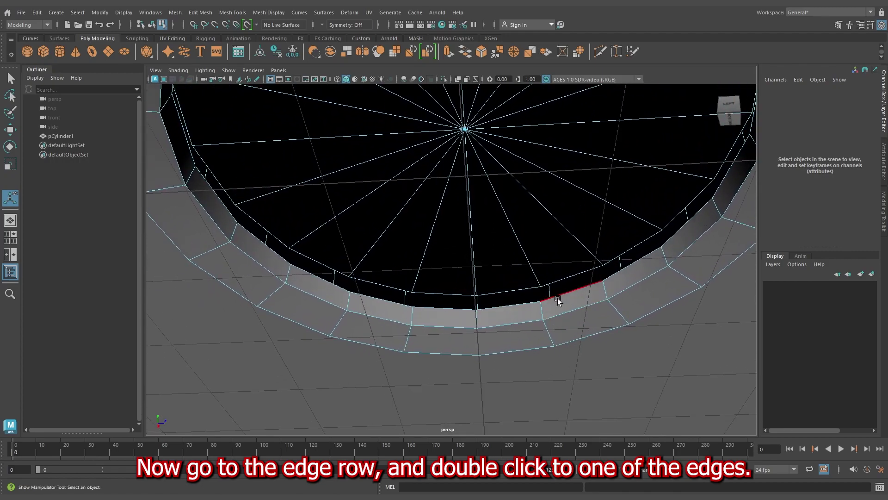
{"action": "double_click", "coordinate": [581, 291]}
{"action": "left_click_drag", "start_coordinate": [582, 291], "coordinate": [546, 301], "text": "alt"}
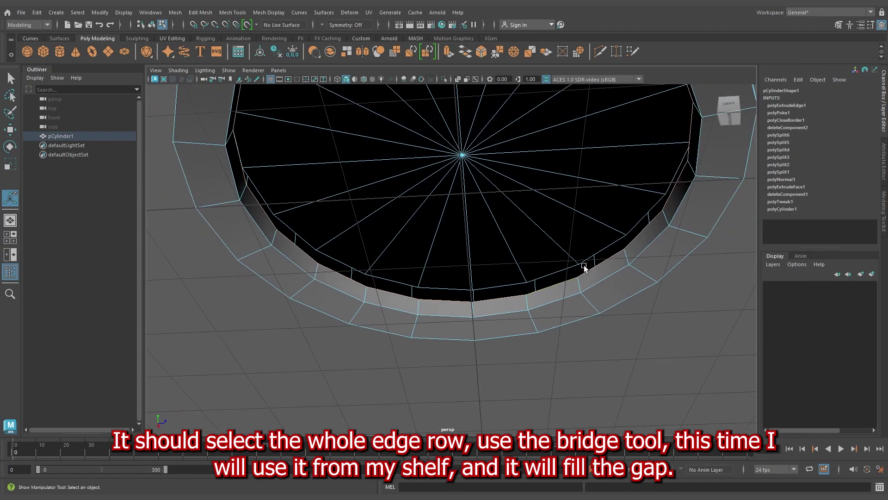
{"action": "left_click_drag", "start_coordinate": [326, 250], "coordinate": [333, 270], "text": "alt"}
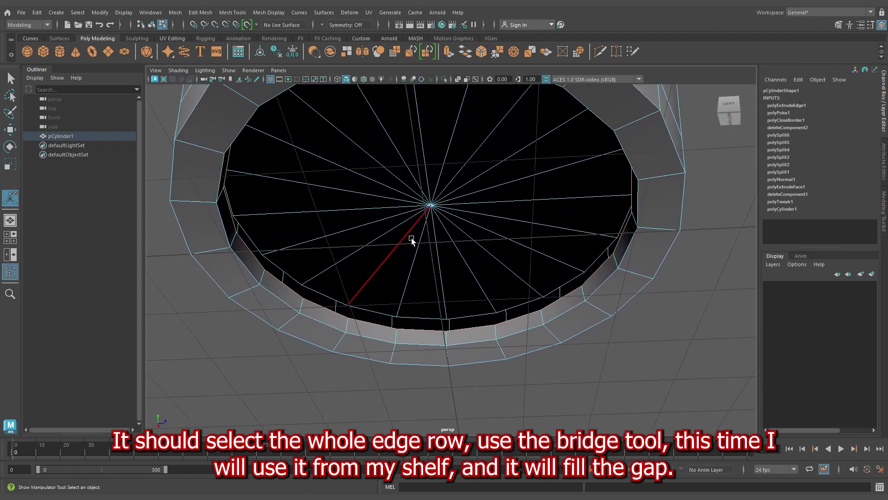
{"action": "left_click", "coordinate": [464, 55]}
In face mode, select the new face closing the recessed underside and check in wireframe that no other faces are selected, returning to shaded display
{"action": "right_click_drag", "start_coordinate": [422, 102], "coordinate": [442, 186], "text": "alt"}
{"action": "middle_click_drag", "start_coordinate": [442, 186], "coordinate": [462, 271], "text": "alt"}
{"action": "left_click_drag", "start_coordinate": [462, 272], "coordinate": [468, 208], "text": "alt"}
{"action": "right_click_drag", "start_coordinate": [470, 170], "coordinate": [471, 198]}
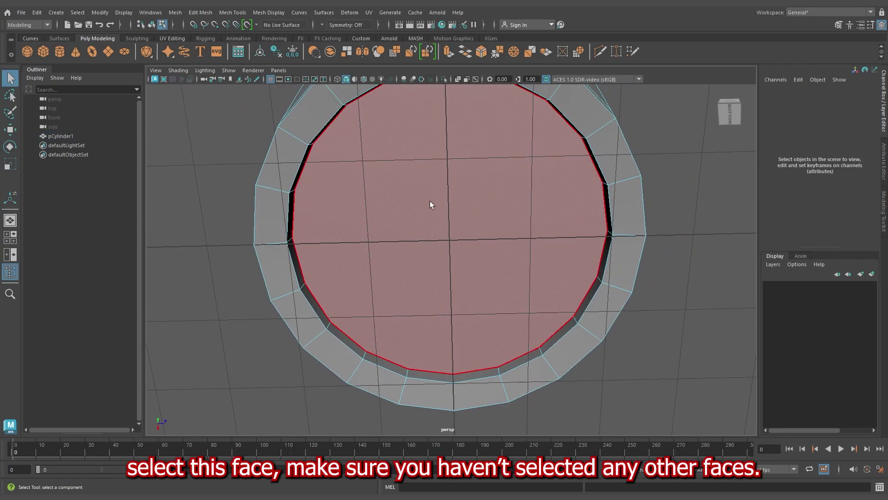
{"action": "left_click", "coordinate": [472, 231]}
{"action": "left_click_drag", "start_coordinate": [520, 238], "coordinate": [517, 294], "text": "alt"}
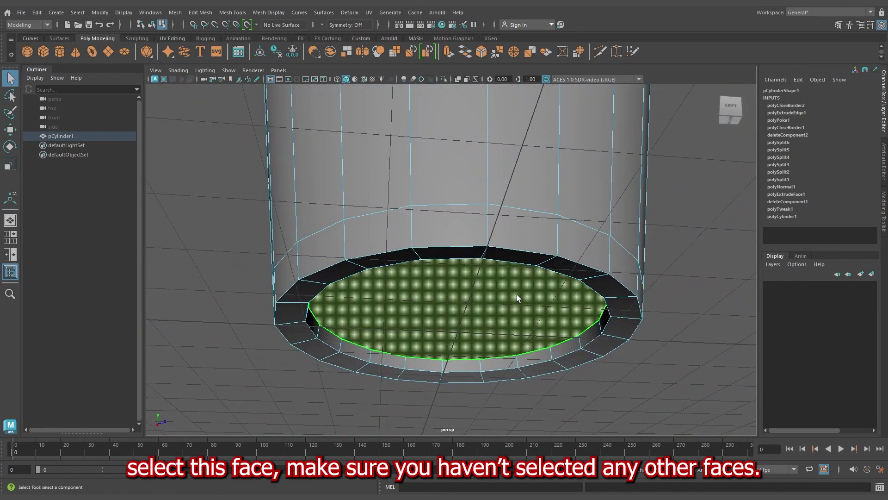
{"action": "key", "text": "4"}
{"action": "mouse_move", "coordinate": [586, 290]}
{"action": "left_mouse_down", "text": "alt"}
{"action": "mouse_move", "coordinate": [588, 319]}
{"action": "mouse_move", "coordinate": [525, 310]}
{"action": "mouse_move", "coordinate": [563, 270]}
{"action": "mouse_move", "coordinate": [565, 218]}
{"action": "mouse_move", "coordinate": [576, 284]}
{"action": "left_mouse_up", "text": "alt"}
{"action": "right_click_drag", "start_coordinate": [576, 284], "coordinate": [604, 344], "text": "alt"}
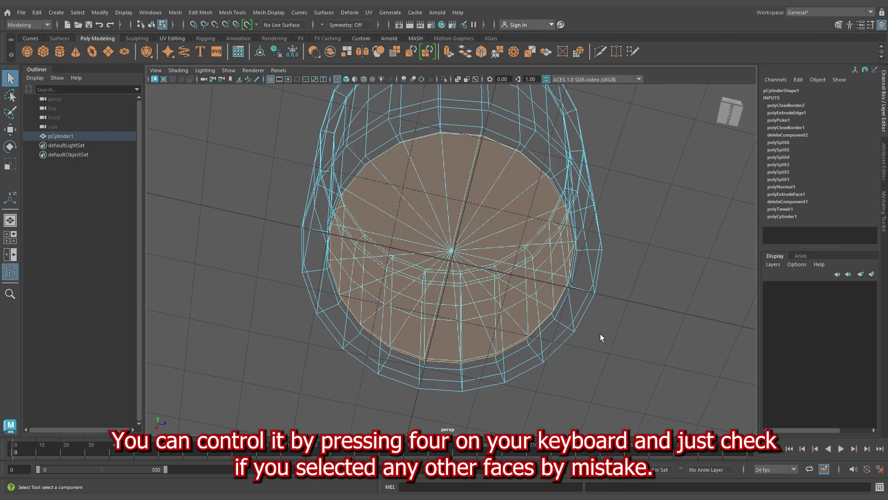
{"action": "key", "text": "5"}
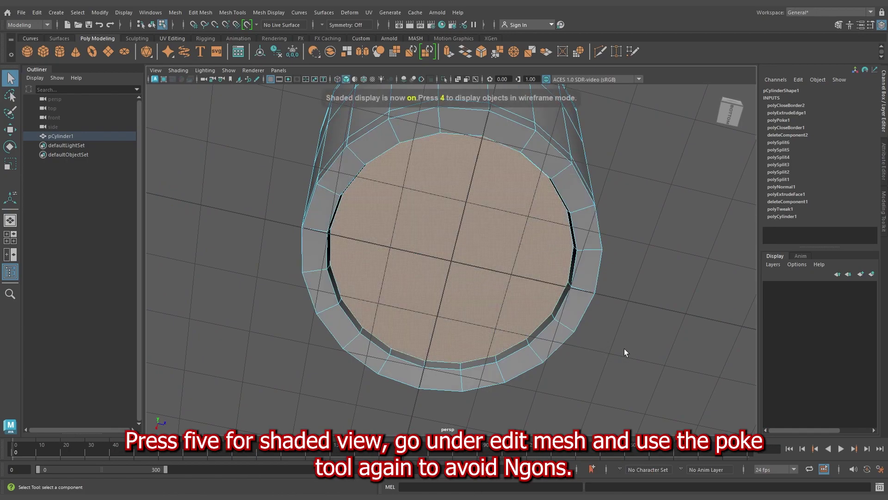
Split the selected underside face into triangles meeting at its centre with Poke
{"action": "left_click_drag", "start_coordinate": [643, 261], "coordinate": [644, 254], "text": "alt"}
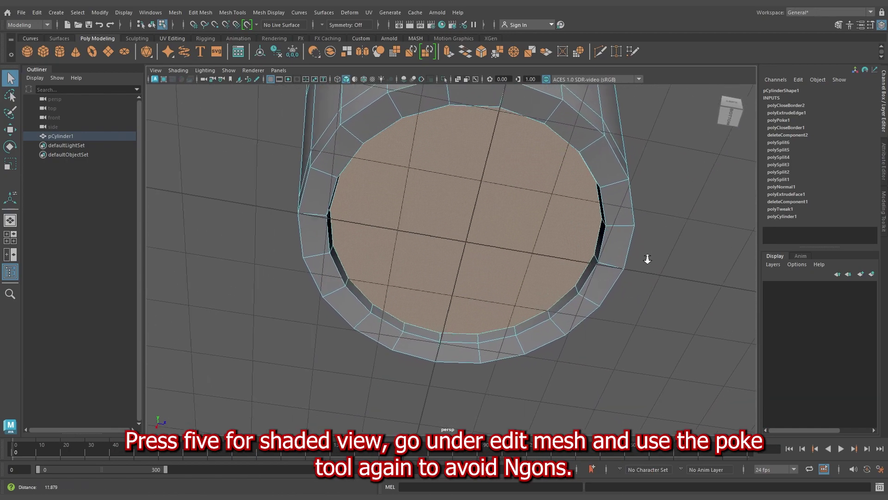
{"action": "right_click_drag", "start_coordinate": [645, 254], "coordinate": [655, 259], "text": "alt"}
{"action": "left_click", "coordinate": [201, 13]}
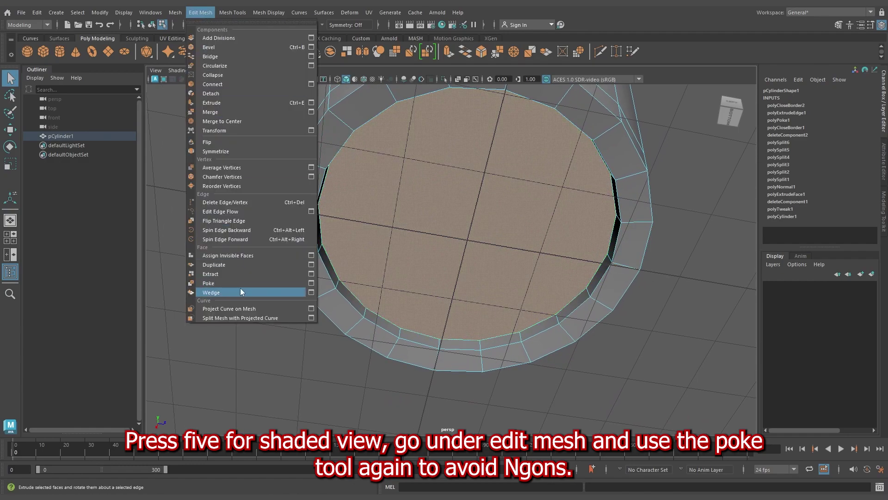
{"action": "left_click", "coordinate": [247, 284]}
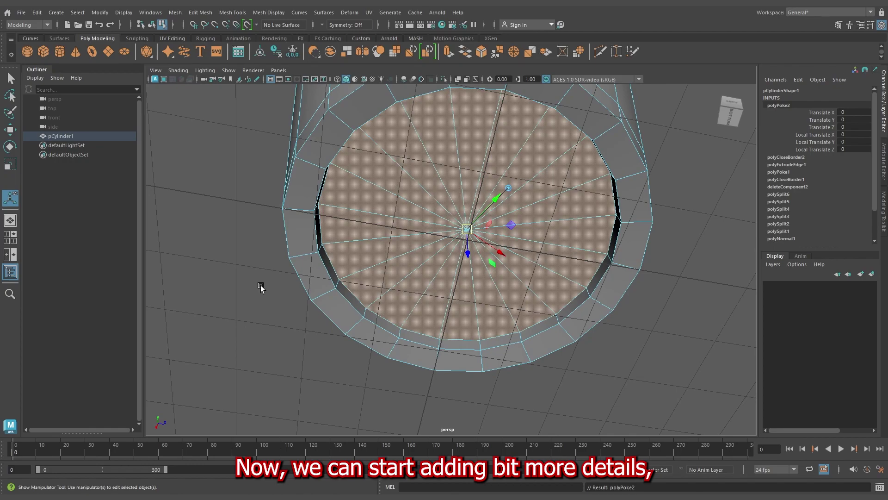
In edge mode, select three full edge loops under the cup: the recess's inner edge, its lower edge and the outer base edge
{"action": "right_click_drag", "start_coordinate": [389, 231], "coordinate": [392, 209]}
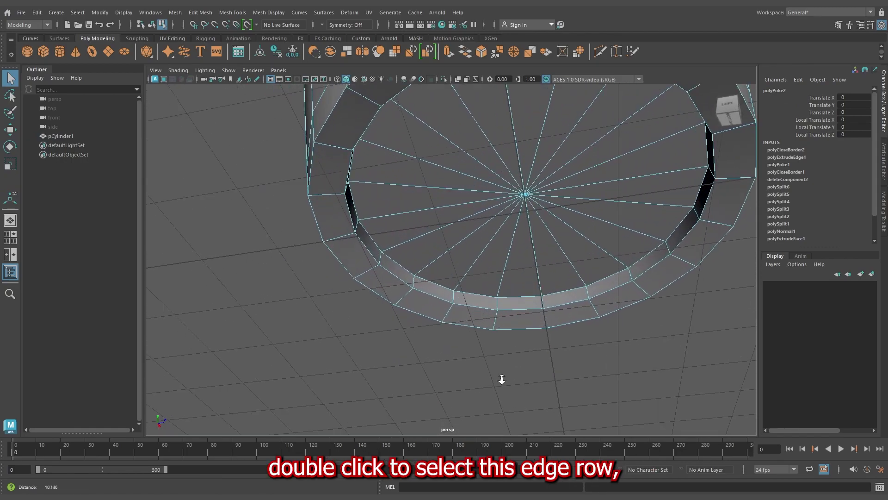
{"action": "scroll", "coordinate": [527, 260], "scroll_direction": "up", "scroll_amount": 5}
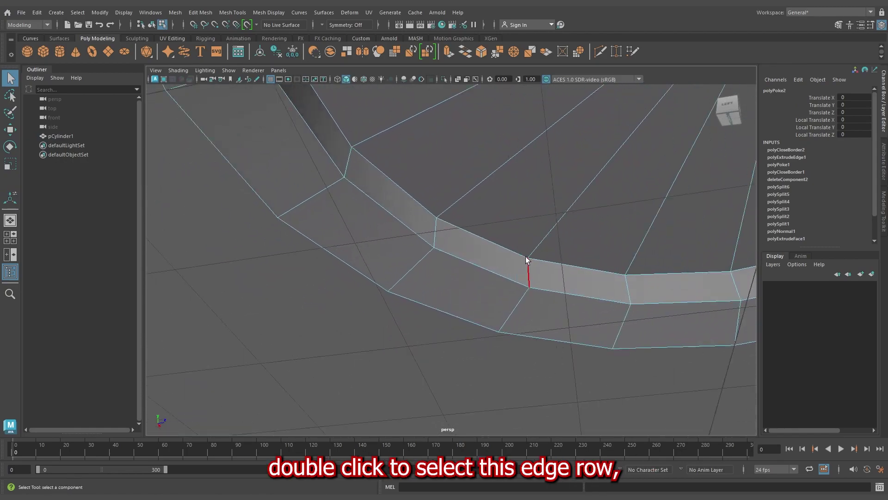
{"action": "double_click", "coordinate": [493, 243]}
{"action": "scroll", "coordinate": [448, 213], "scroll_direction": "down", "scroll_amount": 5}
{"action": "scroll", "coordinate": [449, 213], "scroll_direction": "up", "scroll_amount": 4}
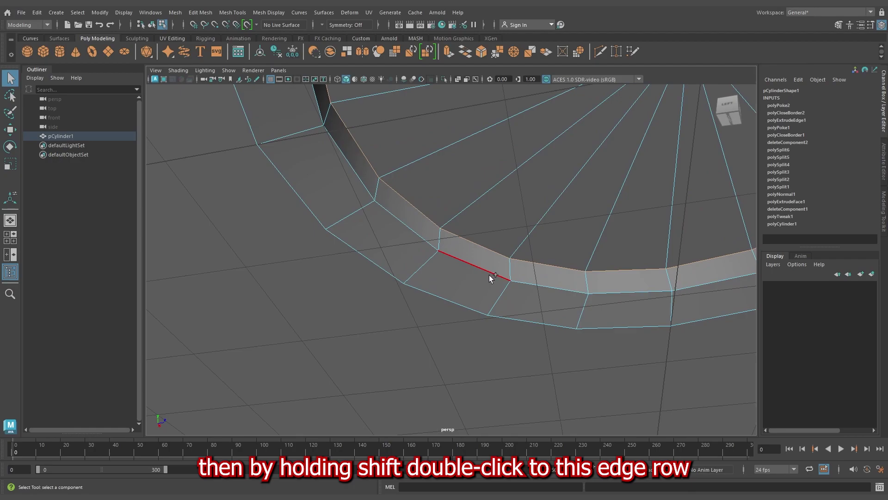
{"action": "double_click", "coordinate": [472, 259], "text": "shift"}
{"action": "double_click", "coordinate": [457, 303], "text": "shift"}
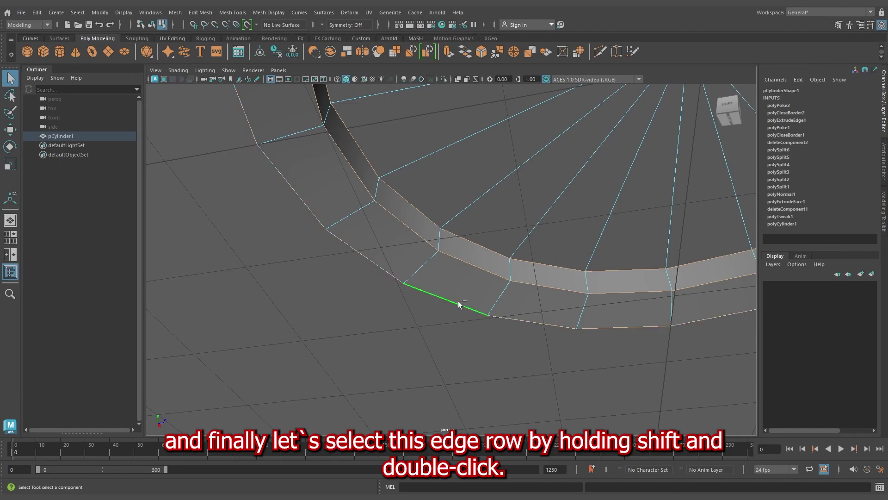
Bevel the three selected underside edge loops with 2 segments
{"action": "scroll", "coordinate": [437, 261], "scroll_direction": "down", "scroll_amount": 7}
{"action": "middle_click_drag", "start_coordinate": [440, 250], "coordinate": [443, 298], "text": "alt"}
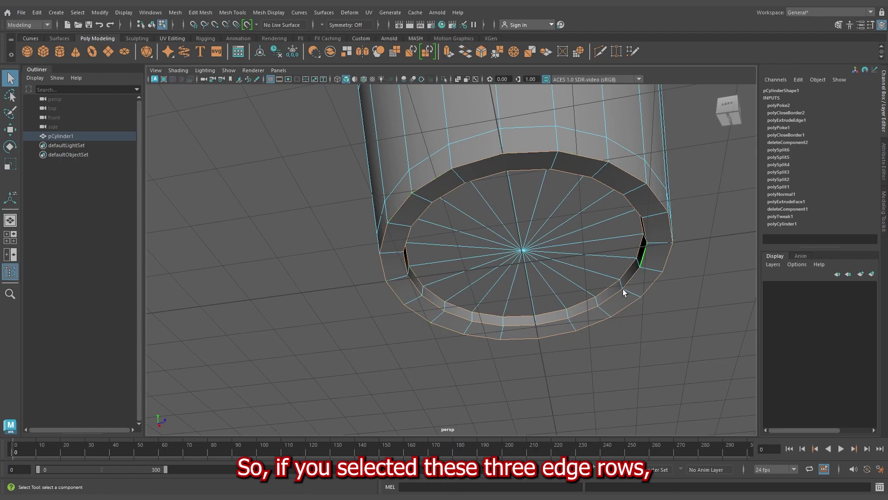
{"action": "middle_click_drag", "start_coordinate": [582, 309], "coordinate": [576, 278], "text": "alt"}
{"action": "scroll", "coordinate": [576, 277], "scroll_direction": "up", "scroll_amount": 5}
{"action": "middle_click_drag", "start_coordinate": [479, 276], "coordinate": [555, 319], "text": "alt"}
{"action": "right_click_drag", "start_coordinate": [425, 194], "coordinate": [476, 196], "text": "shift"}
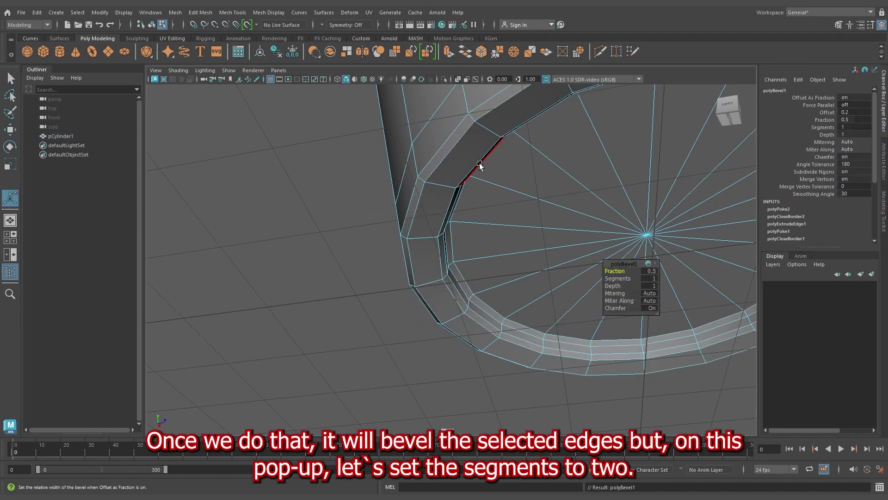
{"action": "scroll", "coordinate": [457, 183], "scroll_direction": "down", "scroll_amount": 3}
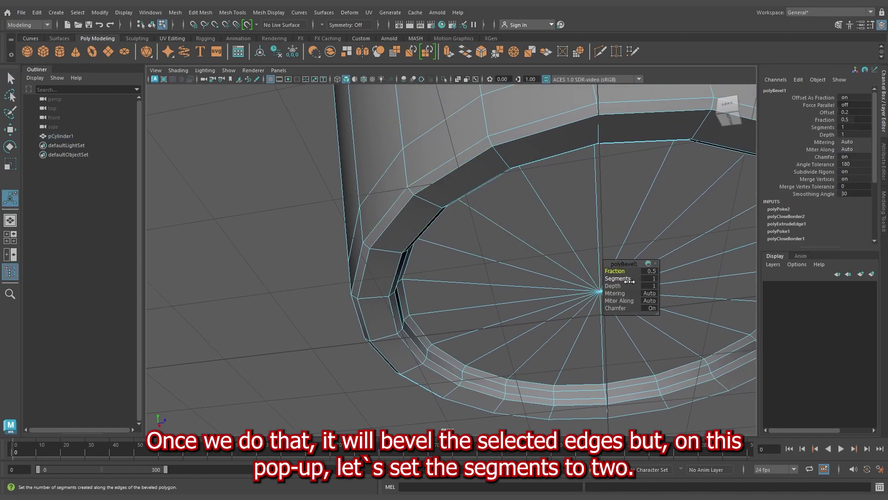
{"action": "left_click", "coordinate": [653, 278]}
{"action": "type", "text": "2"}
{"action": "key", "text": "Return"}
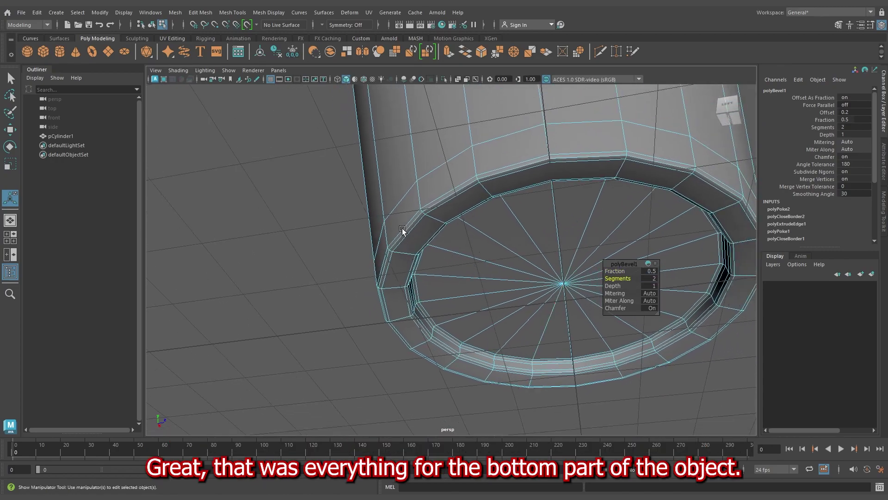
Return to object mode and deselect the cup to inspect its bevelled underside
{"action": "left_click_drag", "start_coordinate": [542, 269], "coordinate": [493, 268], "text": "alt"}
{"action": "mouse_move", "coordinate": [493, 268]}
{"action": "right_mouse_down", "text": "alt"}
{"action": "mouse_move", "coordinate": [505, 273]}
{"action": "mouse_move", "coordinate": [432, 255]}
{"action": "mouse_move", "coordinate": [394, 196]}
{"action": "right_mouse_up", "text": "alt"}
{"action": "middle_click_drag", "start_coordinate": [393, 196], "coordinate": [391, 218], "text": "alt"}
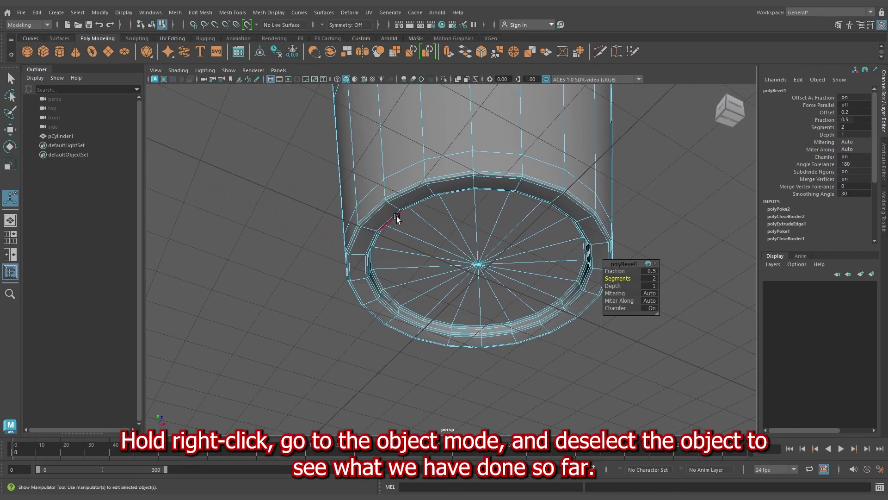
{"action": "right_click_drag", "start_coordinate": [280, 195], "coordinate": [315, 181]}
{"action": "left_click", "coordinate": [319, 203]}
{"action": "left_click_drag", "start_coordinate": [356, 242], "coordinate": [440, 230], "text": "alt"}
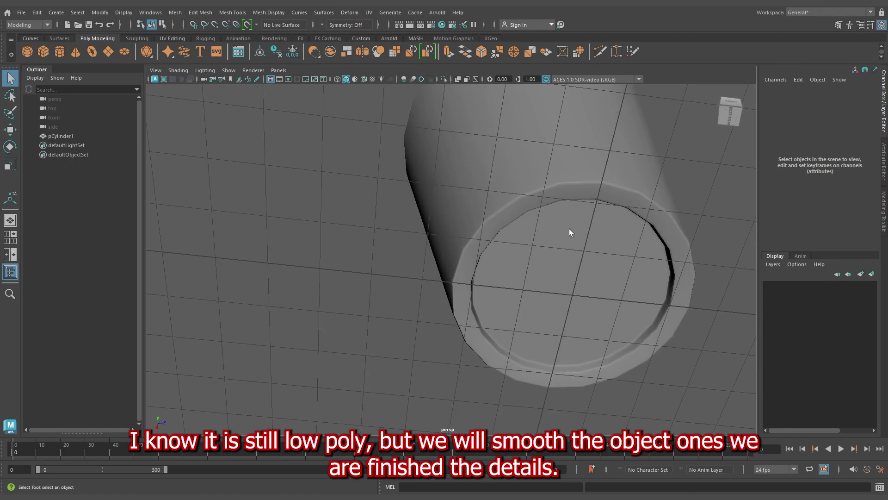
Select the cup, switch to edge mode and select both the outer and inner edge loops of the upper rim
{"action": "left_click_drag", "start_coordinate": [597, 234], "coordinate": [477, 243], "text": "alt"}
{"action": "middle_click_drag", "start_coordinate": [481, 241], "coordinate": [435, 264], "text": "alt"}
{"action": "right_click_drag", "start_coordinate": [434, 263], "coordinate": [507, 340], "text": "alt"}
{"action": "left_click", "coordinate": [537, 167]}
{"action": "middle_click_drag", "start_coordinate": [550, 167], "coordinate": [520, 230], "text": "alt"}
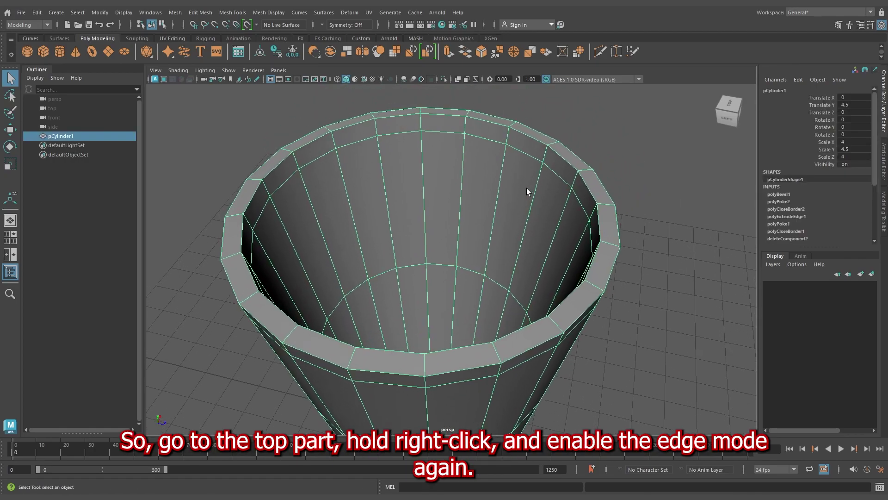
{"action": "right_click", "coordinate": [527, 166]}
{"action": "right_click_drag", "start_coordinate": [526, 165], "coordinate": [525, 141]}
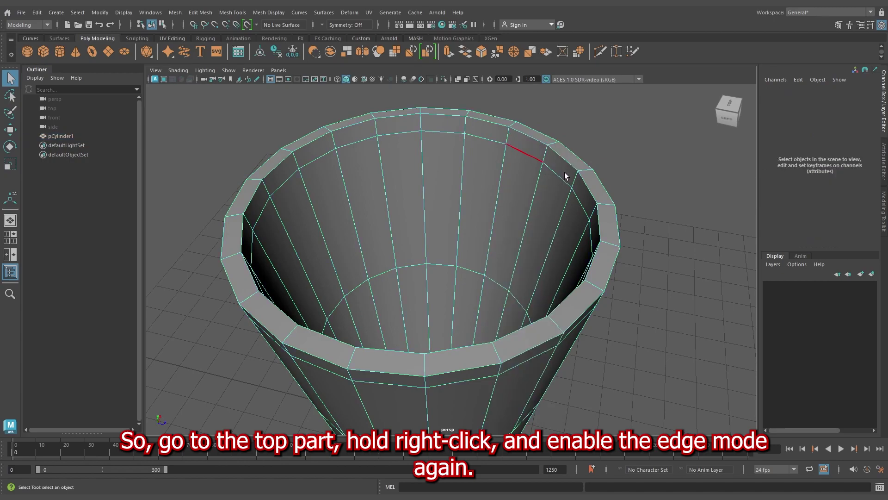
{"action": "scroll", "coordinate": [564, 171], "scroll_direction": "up", "scroll_amount": 5}
{"action": "double_click", "coordinate": [563, 157]}
{"action": "left_click_drag", "start_coordinate": [563, 157], "coordinate": [546, 204], "text": "alt"}
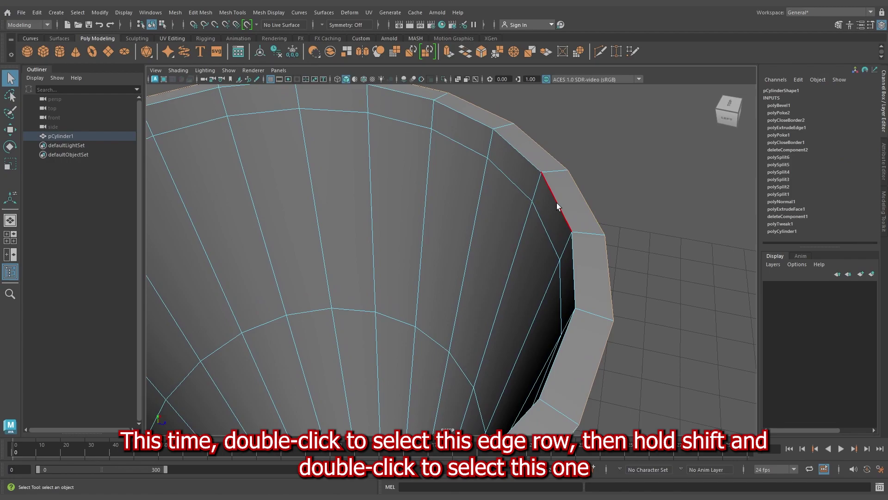
{"action": "double_click", "coordinate": [559, 206], "text": "shift"}
Add the edge loop around the cup's inner floor to the selection
{"action": "right_click_drag", "start_coordinate": [566, 239], "coordinate": [535, 183], "text": "alt"}
{"action": "middle_click_drag", "start_coordinate": [536, 183], "coordinate": [573, 145], "text": "alt"}
{"action": "left_click_drag", "start_coordinate": [573, 146], "coordinate": [583, 176], "text": "alt"}
{"action": "right_click_drag", "start_coordinate": [583, 177], "coordinate": [624, 229], "text": "alt"}
{"action": "middle_click_drag", "start_coordinate": [624, 229], "coordinate": [631, 122], "text": "alt"}
{"action": "right_click_drag", "start_coordinate": [631, 122], "coordinate": [697, 349], "text": "alt"}
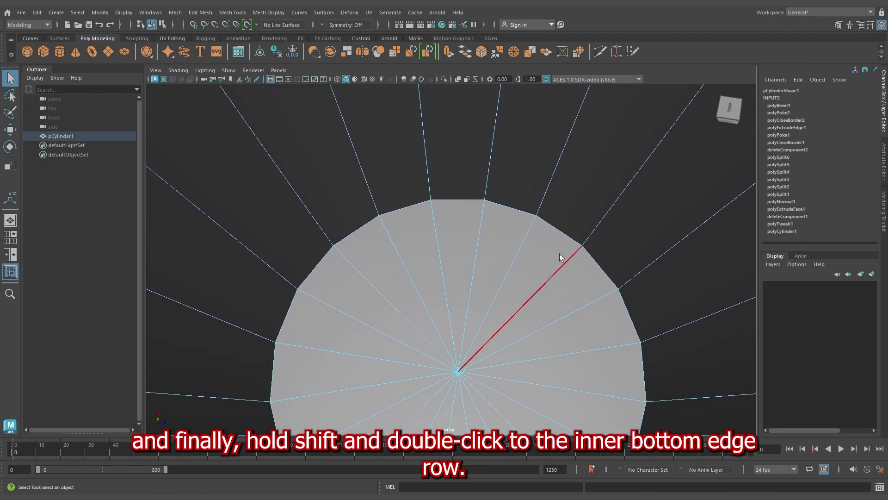
{"action": "double_click", "coordinate": [562, 229], "text": "shift"}
Check in wireframe display that only the two rim loops and the inner floor loop are selected, and return to shaded display
{"action": "right_click_drag", "start_coordinate": [490, 344], "coordinate": [451, 182], "text": "alt"}
{"action": "left_click_drag", "start_coordinate": [451, 183], "coordinate": [445, 177], "text": "alt"}
{"action": "middle_click_drag", "start_coordinate": [445, 177], "coordinate": [442, 238], "text": "alt"}
{"action": "scroll", "coordinate": [437, 208], "scroll_direction": "down", "scroll_amount": 4}
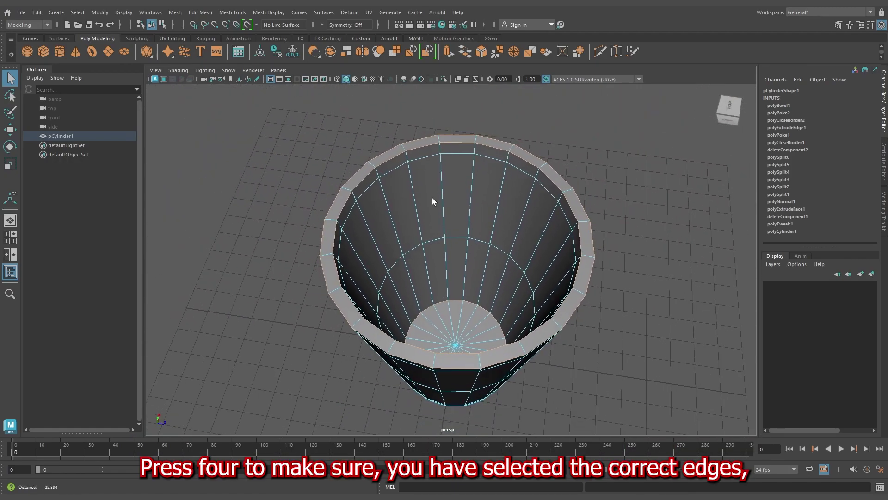
{"action": "key", "text": "4"}
{"action": "left_click_drag", "start_coordinate": [650, 226], "coordinate": [594, 224], "text": "alt"}
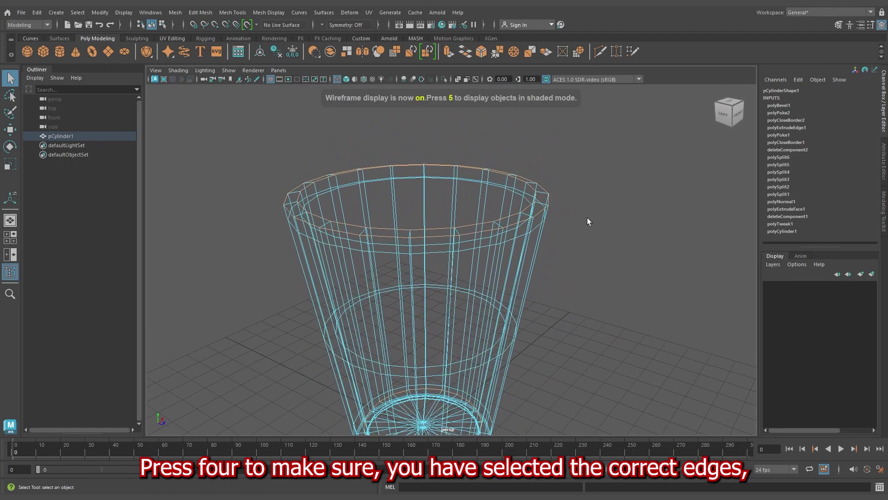
{"action": "middle_click_drag", "start_coordinate": [527, 207], "coordinate": [525, 100], "text": "alt"}
{"action": "left_click_drag", "start_coordinate": [523, 300], "coordinate": [537, 319], "text": "alt"}
{"action": "scroll", "coordinate": [543, 304], "scroll_direction": "down", "scroll_amount": 4}
{"action": "scroll", "coordinate": [543, 309], "scroll_direction": "up", "scroll_amount": 3}
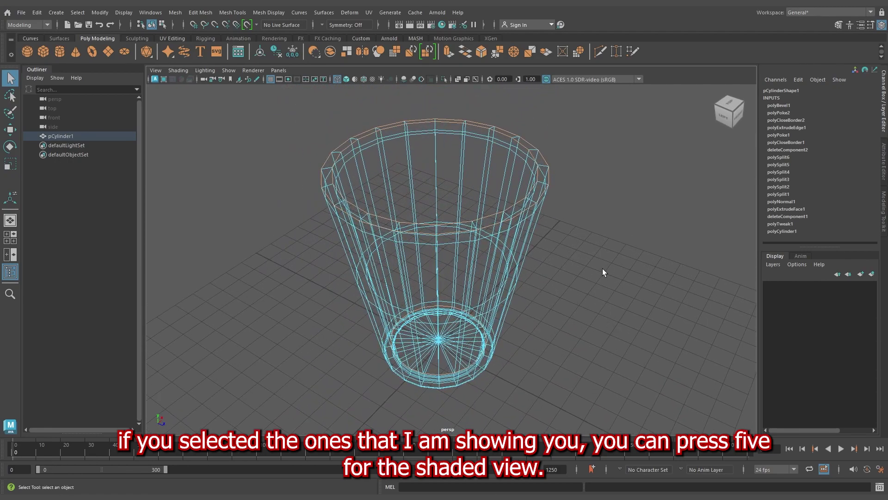
{"action": "key", "text": "5"}
Bevel the selected rim and inner floor edge loops with 2 segments
{"action": "mouse_move", "coordinate": [596, 219]}
{"action": "left_mouse_down", "text": "alt"}
{"action": "mouse_move", "coordinate": [620, 290]}
{"action": "mouse_move", "coordinate": [626, 282]}
{"action": "left_mouse_up", "text": "alt"}
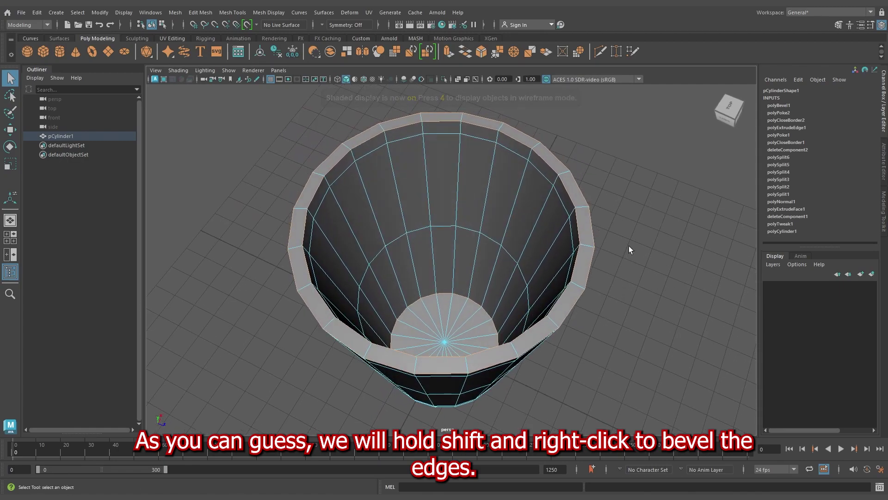
{"action": "right_click_drag", "start_coordinate": [614, 190], "coordinate": [657, 188], "text": "shift"}
{"action": "scroll", "coordinate": [657, 188], "scroll_direction": "up", "scroll_amount": 3}
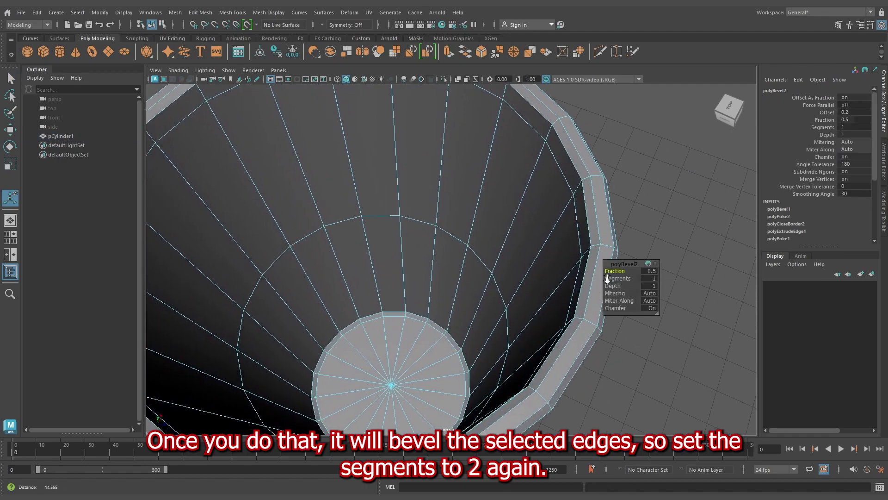
{"action": "left_click", "coordinate": [654, 280]}
{"action": "type", "text": "2"}
{"action": "key", "text": "Return"}
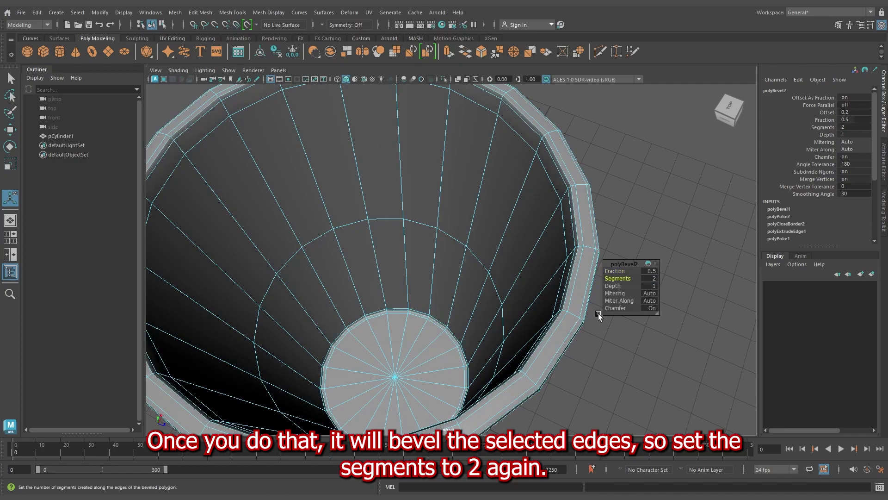
Frame the cup, return to object mode with the selection tool and select the whole cup
{"action": "scroll", "coordinate": [476, 196], "scroll_direction": "down", "scroll_amount": 4}
{"action": "left_click_drag", "start_coordinate": [476, 196], "coordinate": [494, 158], "text": "alt"}
{"action": "key", "text": "f"}
{"action": "right_click_drag", "start_coordinate": [493, 158], "coordinate": [572, 127]}
{"action": "key", "text": "q"}
{"action": "left_click", "coordinate": [596, 154]}
{"action": "left_click", "coordinate": [537, 203]}
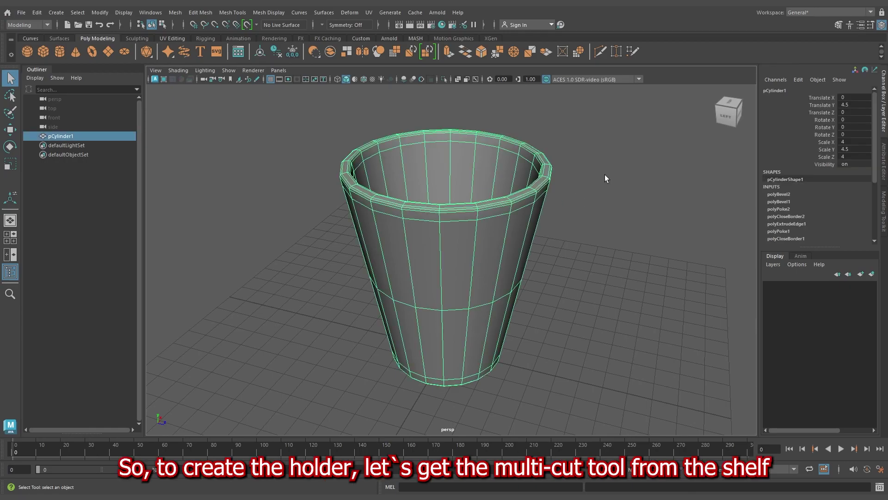
Insert a snapped edge loop at 80% on the outer wall between the middle loop and the rim's supporting loop with Multi-Cut
{"action": "left_click", "coordinate": [599, 51]}
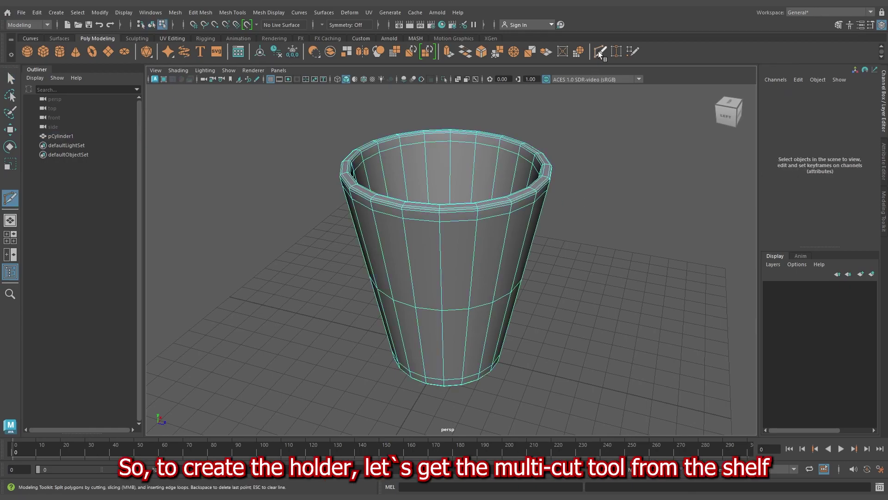
{"action": "left_click_drag", "start_coordinate": [553, 294], "coordinate": [557, 256], "text": "alt"}
{"action": "scroll", "coordinate": [575, 369], "scroll_direction": "up", "scroll_amount": 2}
{"action": "middle_click_drag", "start_coordinate": [556, 256], "coordinate": [588, 333], "text": "alt"}
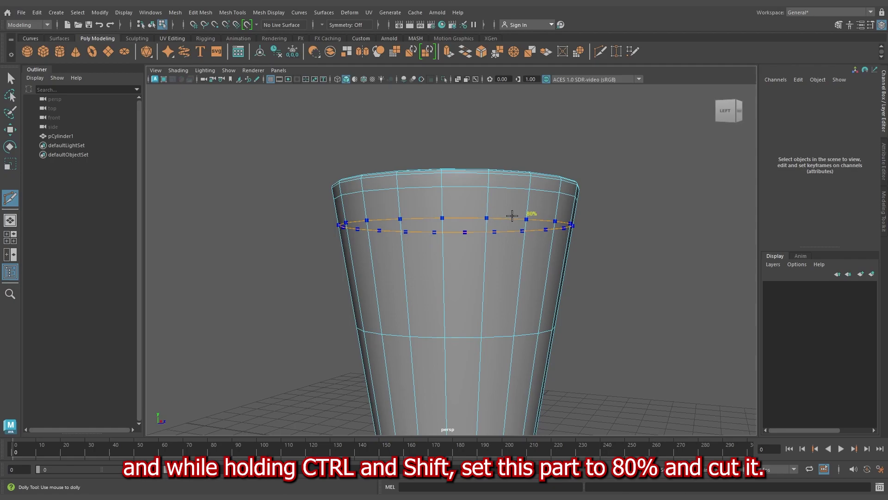
{"action": "left_click", "coordinate": [513, 213], "text": "ctrl+shift"}
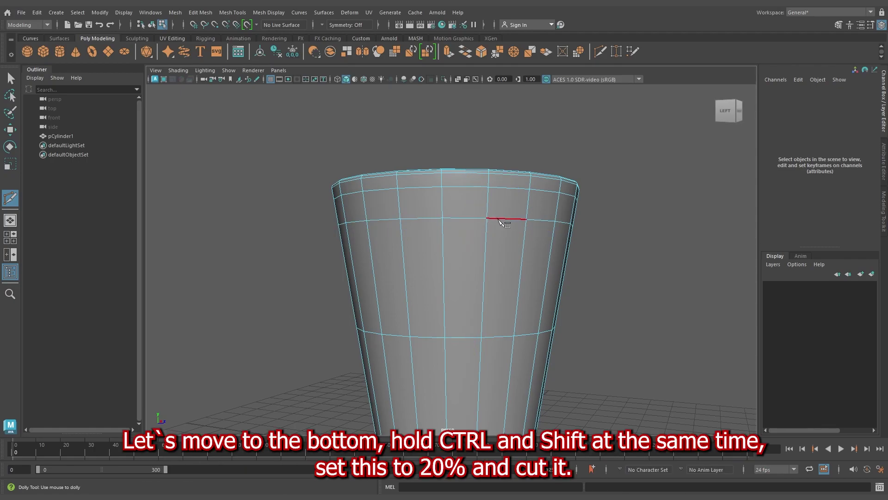
Insert a snapped edge loop at 20% on the outer wall, just above the supporting loop near the base
{"action": "middle_click_drag", "start_coordinate": [565, 362], "coordinate": [565, 284], "text": "alt"}
{"action": "middle_click_drag", "start_coordinate": [571, 330], "coordinate": [573, 271], "text": "alt"}
{"action": "right_click_drag", "start_coordinate": [573, 271], "coordinate": [597, 331], "text": "alt"}
{"action": "middle_click_drag", "start_coordinate": [597, 330], "coordinate": [591, 276], "text": "alt"}
{"action": "right_click_drag", "start_coordinate": [591, 276], "coordinate": [580, 266], "text": "alt"}
{"action": "key", "text": "ctrl+shift"}
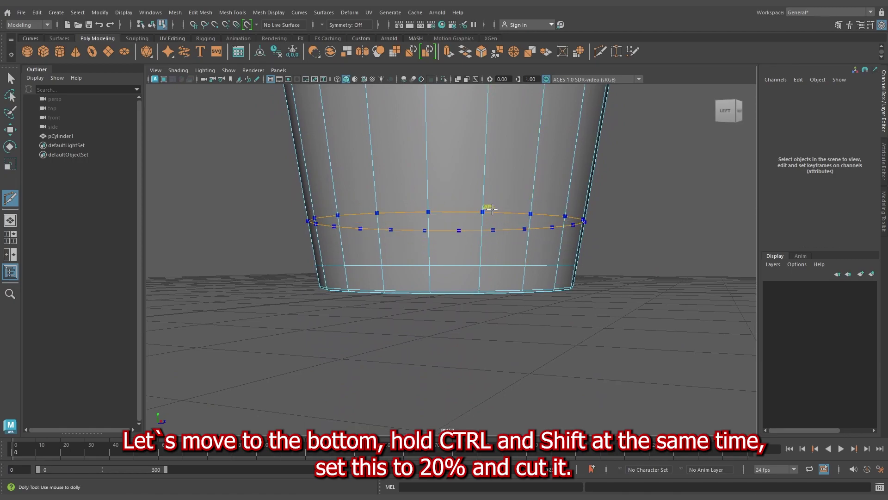
{"action": "left_click", "coordinate": [501, 210], "text": "ctrl+shift"}
In face mode, select two outer-wall faces in one vertical column: one in the narrow row below the rim, one in the row near the base
{"action": "right_click_drag", "start_coordinate": [652, 290], "coordinate": [552, 270], "text": "alt"}
{"action": "left_click_drag", "start_coordinate": [553, 270], "coordinate": [521, 270], "text": "alt"}
{"action": "right_click_drag", "start_coordinate": [522, 270], "coordinate": [517, 291], "text": "alt"}
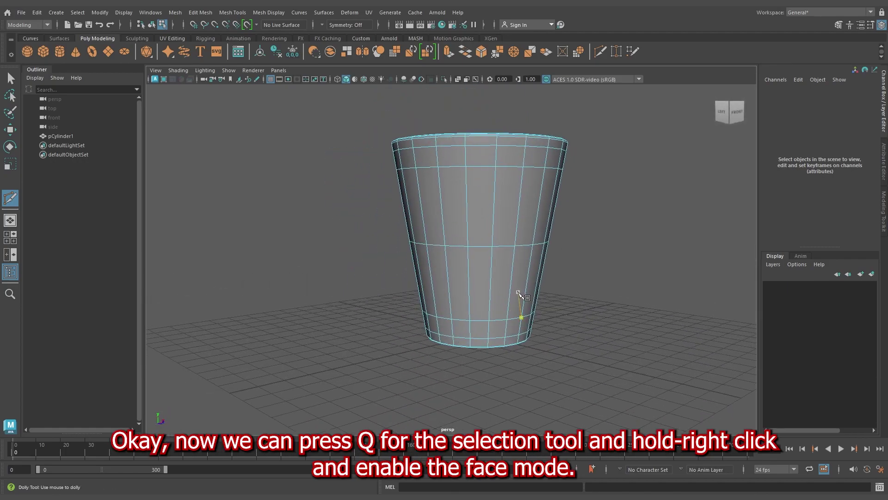
{"action": "key", "text": "q"}
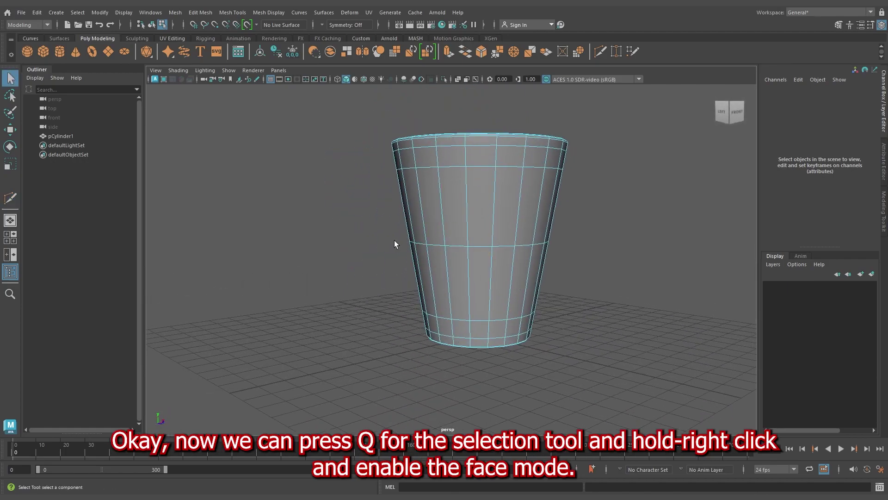
{"action": "right_click_drag", "start_coordinate": [452, 211], "coordinate": [449, 240]}
{"action": "left_click_drag", "start_coordinate": [530, 211], "coordinate": [483, 222], "text": "alt"}
{"action": "left_click", "coordinate": [482, 188]}
{"action": "left_click", "coordinate": [472, 176]}
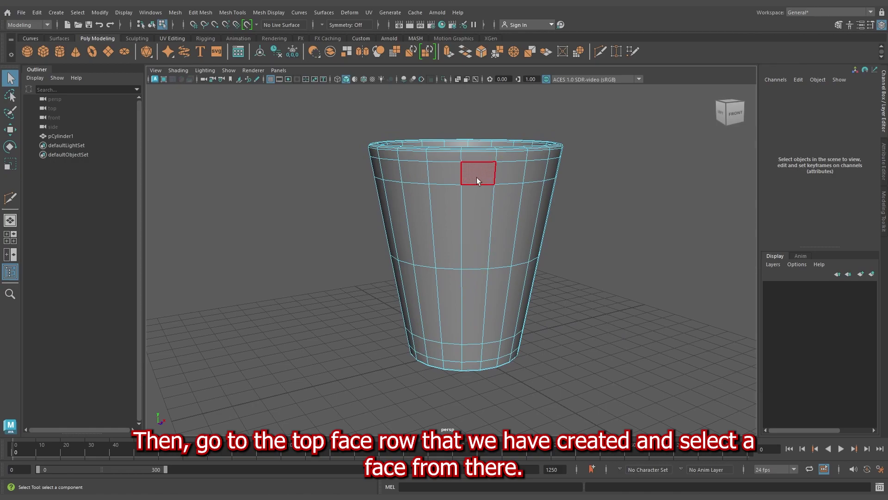
{"action": "left_click", "coordinate": [472, 176]}
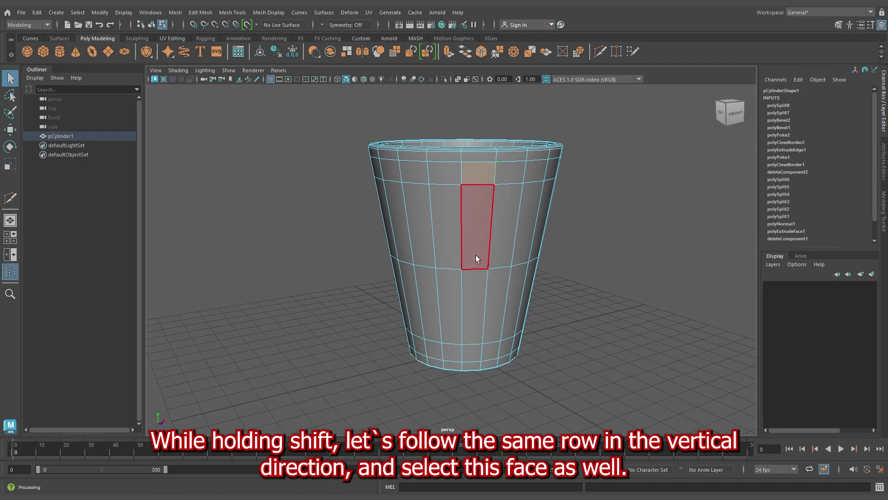
{"action": "left_click", "coordinate": [476, 356], "text": "shift"}
{"action": "left_click_drag", "start_coordinate": [629, 314], "coordinate": [568, 307], "text": "alt"}
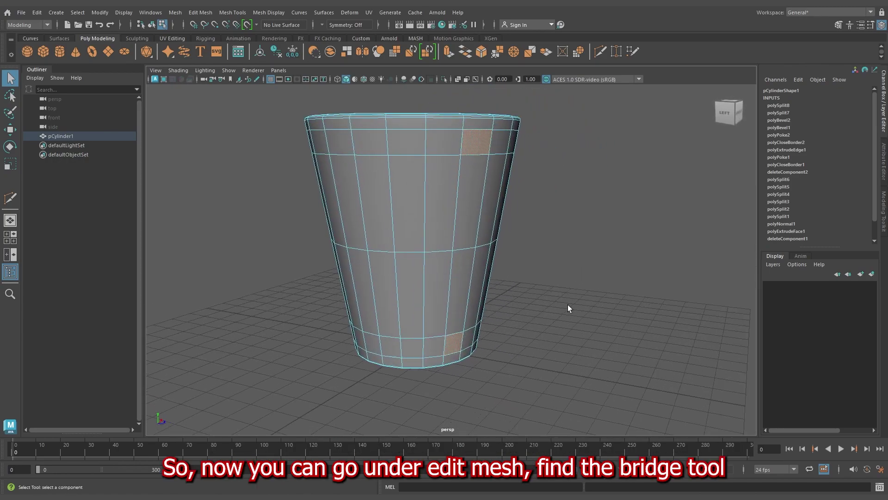
Bridge the two selected faces with reset options, Smooth path + curve, custom direction + for source and target, and 5 divisions
{"action": "left_click", "coordinate": [197, 14]}
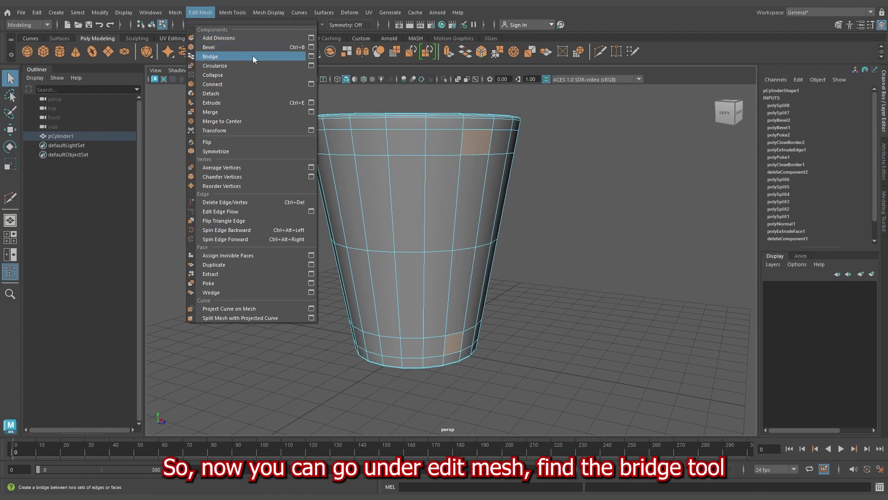
{"action": "left_click", "coordinate": [311, 56]}
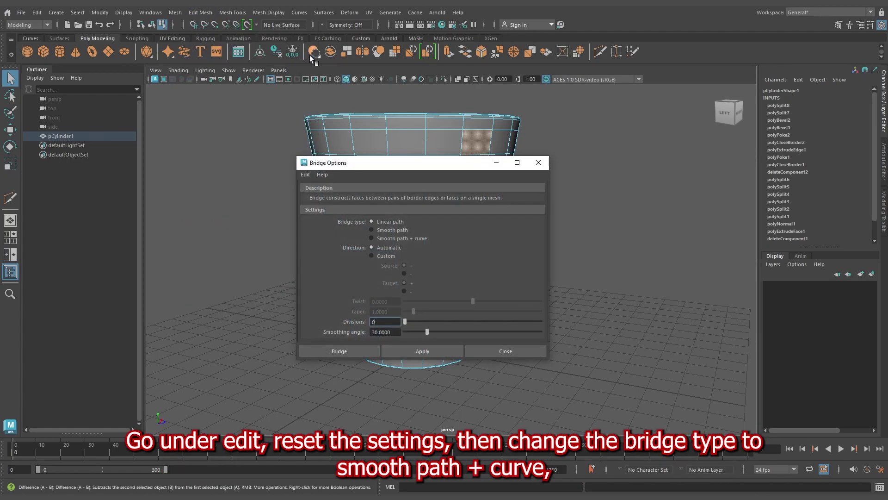
{"action": "left_click", "coordinate": [306, 175]}
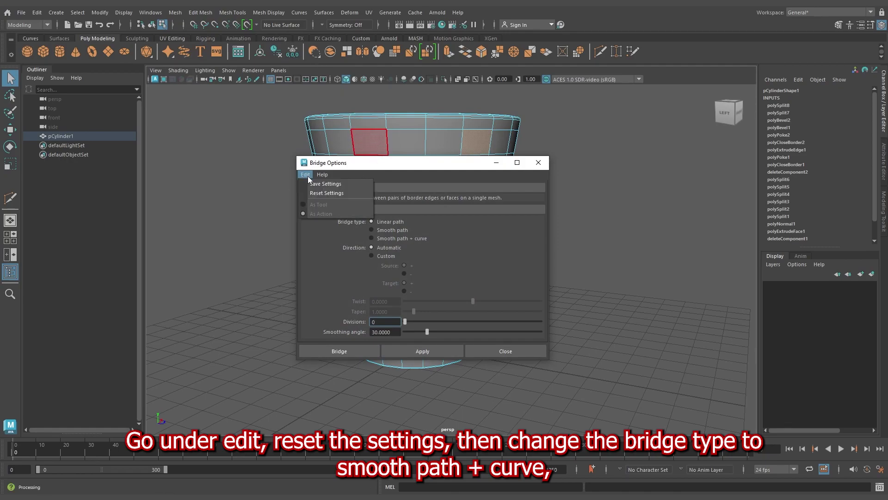
{"action": "left_click", "coordinate": [326, 195]}
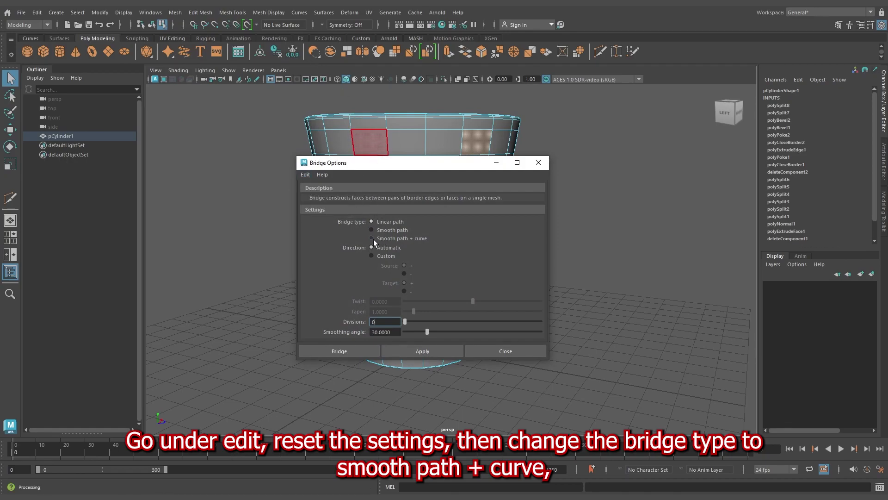
{"action": "left_click", "coordinate": [411, 238]}
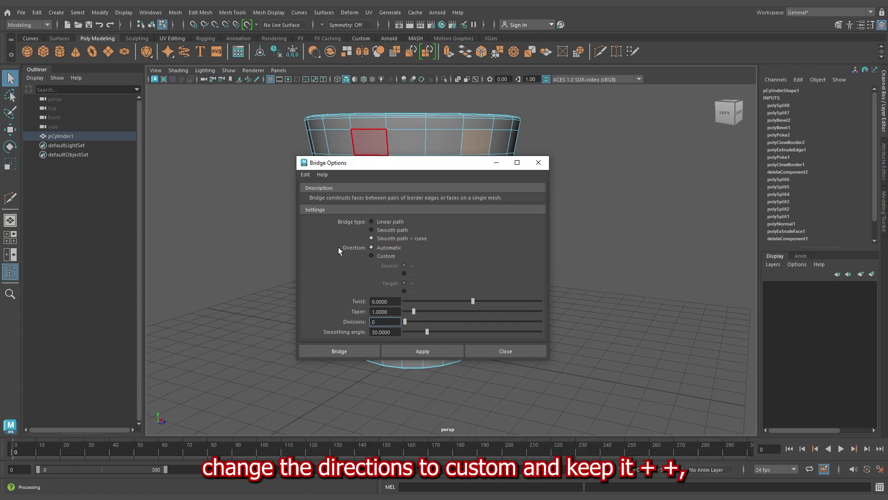
{"action": "left_click", "coordinate": [376, 256]}
{"action": "left_click_drag", "start_coordinate": [378, 322], "coordinate": [348, 323]}
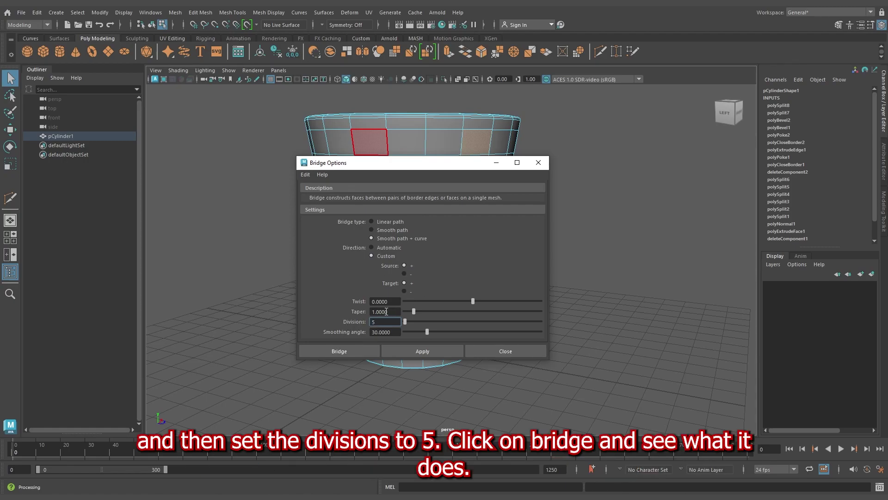
{"action": "key", "text": "Return"}
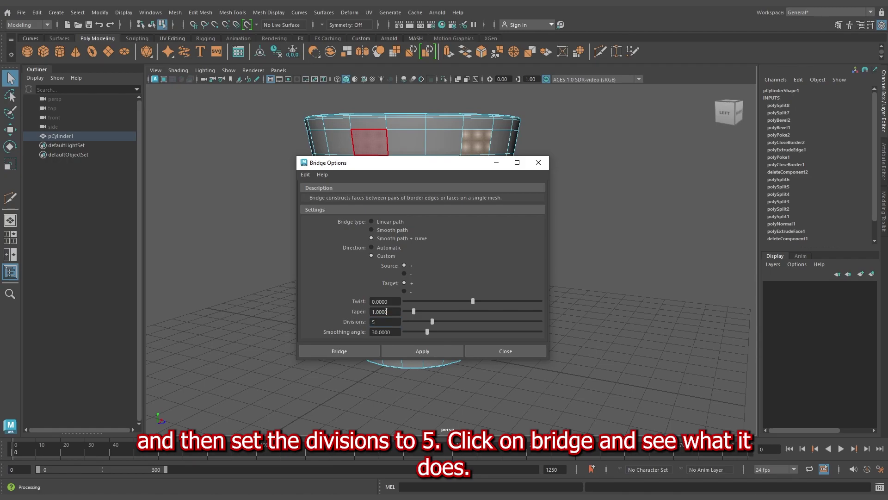
{"action": "left_click", "coordinate": [353, 351]}
Return to object mode and smooth the whole mug with 2 divisions
{"action": "left_click_drag", "start_coordinate": [598, 267], "coordinate": [617, 243], "text": "alt"}
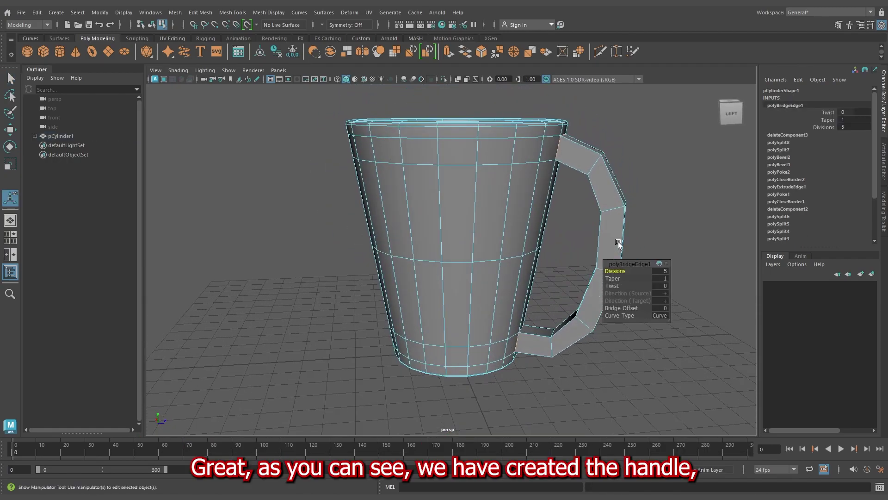
{"action": "middle_click_drag", "start_coordinate": [617, 243], "coordinate": [595, 218], "text": "alt"}
{"action": "right_click_drag", "start_coordinate": [595, 218], "coordinate": [586, 190], "text": "alt"}
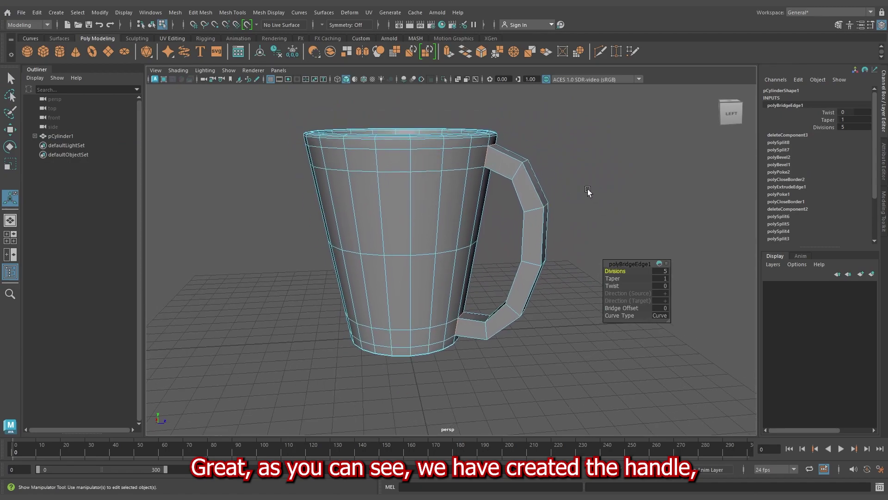
{"action": "left_click_drag", "start_coordinate": [453, 192], "coordinate": [496, 189], "text": "alt"}
{"action": "right_click_drag", "start_coordinate": [457, 165], "coordinate": [503, 147]}
{"action": "left_click_drag", "start_coordinate": [565, 150], "coordinate": [579, 185], "text": "alt"}
{"action": "right_click_drag", "start_coordinate": [479, 170], "coordinate": [462, 214], "text": "shift"}
{"action": "scroll", "coordinate": [608, 231], "scroll_direction": "up", "scroll_amount": 1}
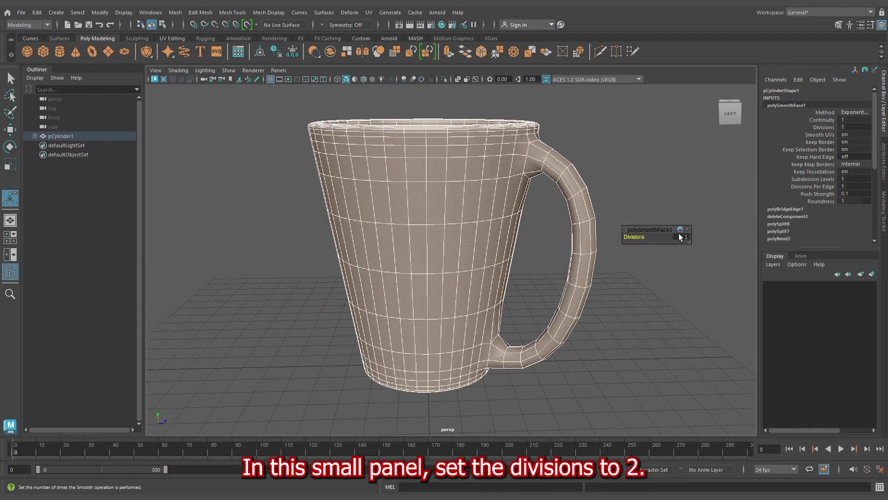
{"action": "left_click_drag", "start_coordinate": [685, 238], "coordinate": [700, 238]}
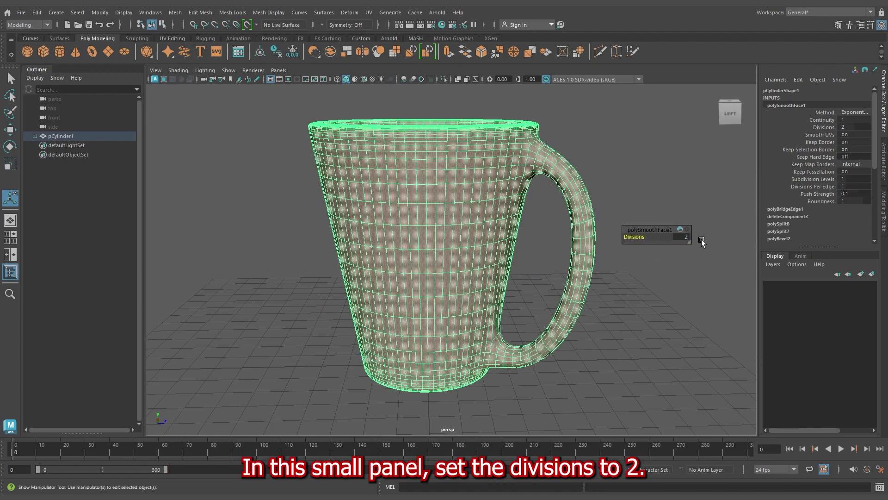
Deselect the mug with the selection tool and examine the smoothed rim, body, base and handle from several sides
{"action": "left_click_drag", "start_coordinate": [611, 171], "coordinate": [523, 178], "text": "alt"}
{"action": "right_click_drag", "start_coordinate": [523, 178], "coordinate": [384, 101], "text": "alt"}
{"action": "left_click_drag", "start_coordinate": [384, 101], "coordinate": [416, 111], "text": "alt"}
{"action": "right_click_drag", "start_coordinate": [416, 111], "coordinate": [573, 231], "text": "alt"}
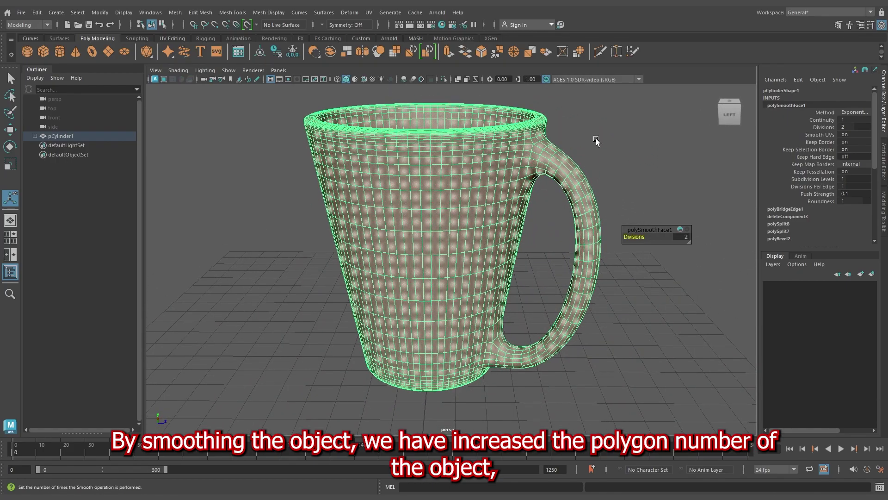
{"action": "right_click_drag", "start_coordinate": [520, 127], "coordinate": [579, 109]}
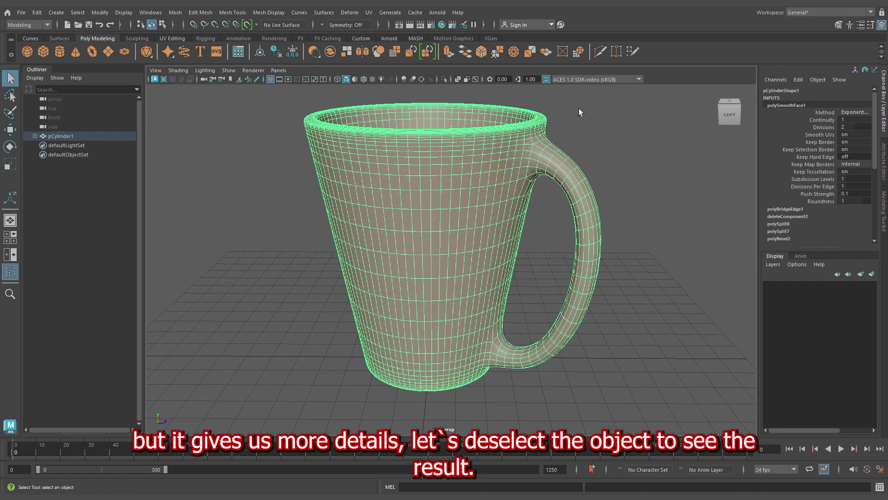
{"action": "left_click", "coordinate": [637, 120]}
{"action": "left_click_drag", "start_coordinate": [578, 167], "coordinate": [633, 315], "text": "alt"}
{"action": "right_click_drag", "start_coordinate": [633, 314], "coordinate": [702, 369], "text": "alt"}
{"action": "left_click_drag", "start_coordinate": [702, 369], "coordinate": [579, 178], "text": "alt"}
{"action": "middle_click_drag", "start_coordinate": [579, 178], "coordinate": [584, 207], "text": "alt"}
{"action": "left_click_drag", "start_coordinate": [583, 207], "coordinate": [576, 260], "text": "alt"}
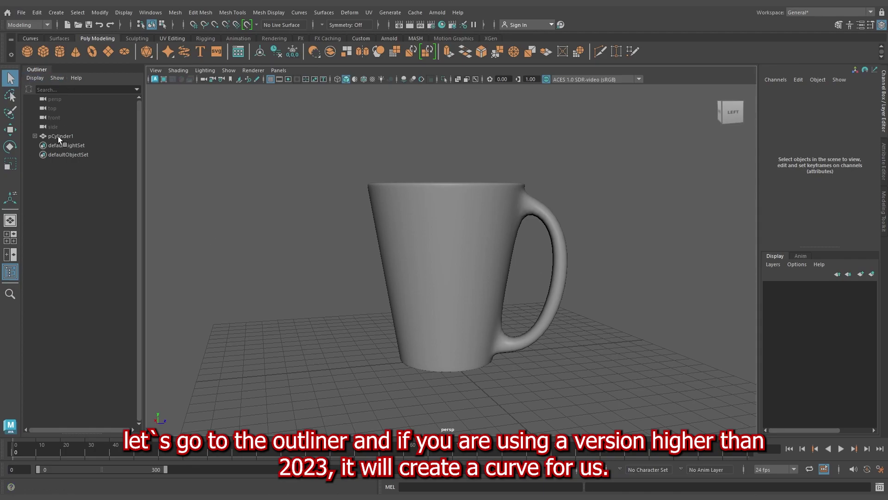
Try deleting the bridge curve nested under the mug, inspect the handle's shape, and undo the deletion
{"action": "left_click", "coordinate": [32, 136]}
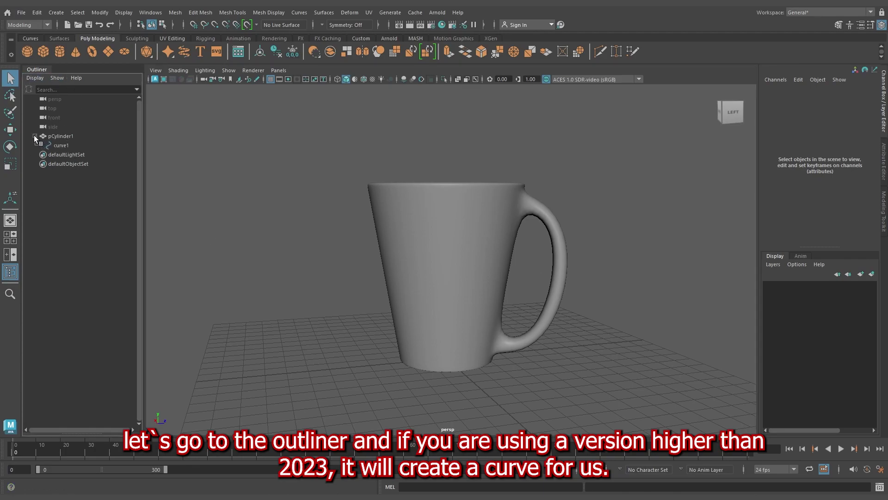
{"action": "left_click", "coordinate": [72, 145]}
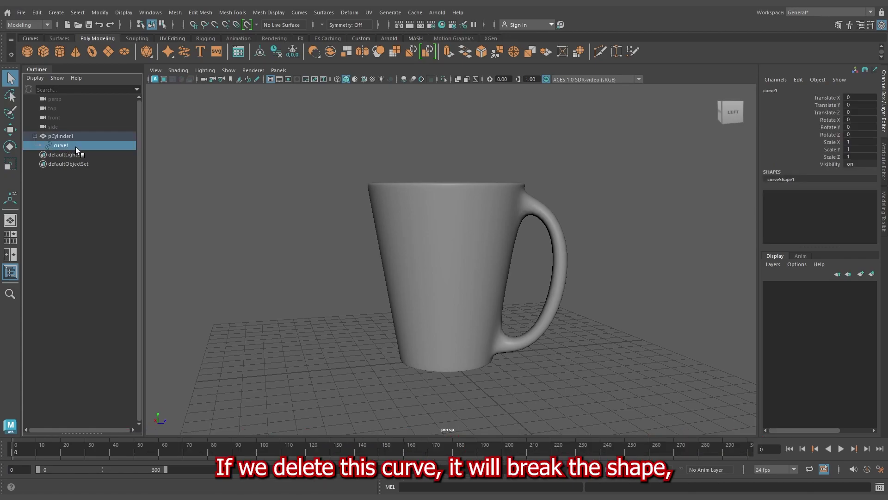
{"action": "key", "text": "Delete"}
{"action": "left_click_drag", "start_coordinate": [556, 354], "coordinate": [515, 260], "text": "alt"}
{"action": "right_click_drag", "start_coordinate": [515, 260], "coordinate": [547, 310], "text": "alt"}
{"action": "key", "text": "ctrl+z"}
Select the whole mug and freeze its transformations
{"action": "left_click_drag", "start_coordinate": [530, 302], "coordinate": [545, 271], "text": "alt"}
{"action": "left_click", "coordinate": [463, 223]}
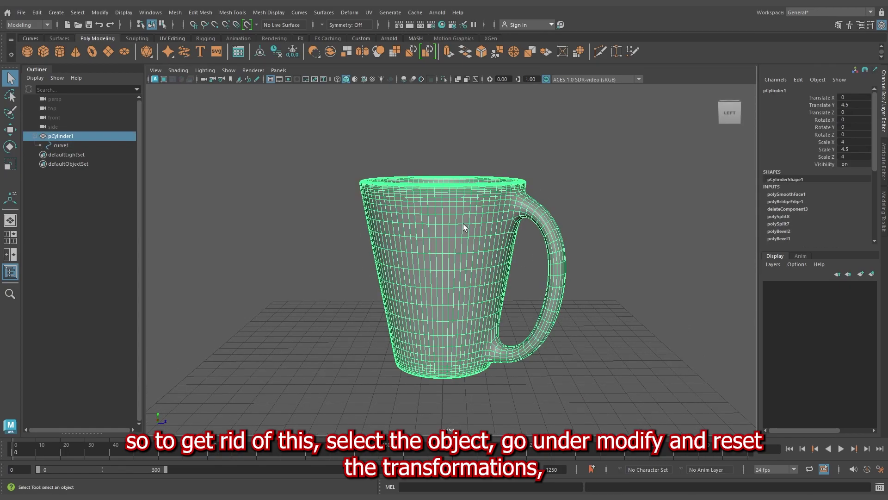
{"action": "left_click", "coordinate": [108, 17]}
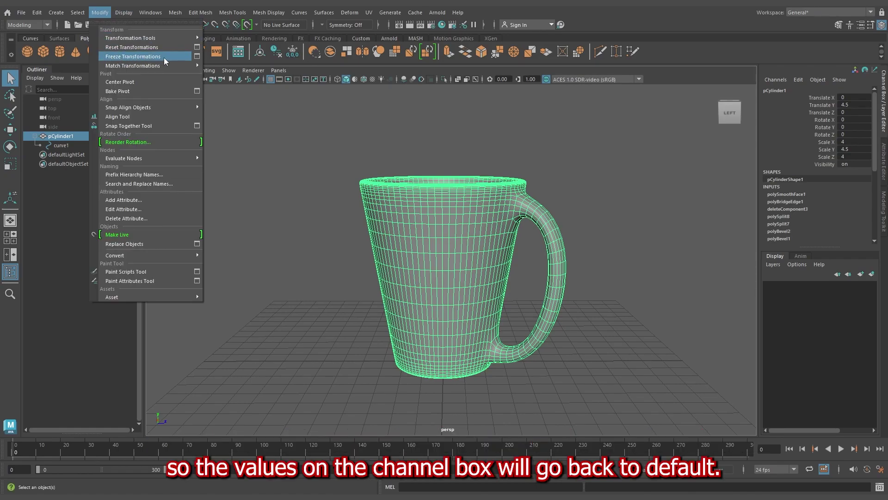
{"action": "left_click", "coordinate": [138, 56]}
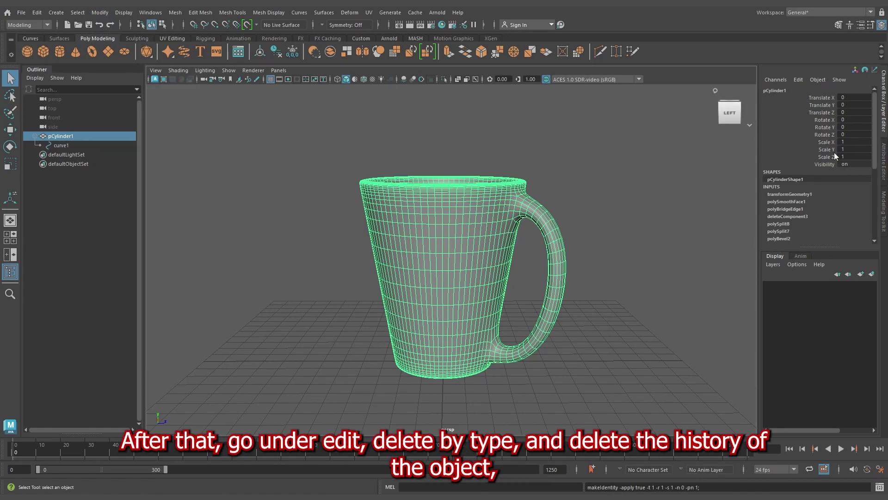
Delete the mug's construction history and remove the curve nested under it
{"action": "left_click", "coordinate": [36, 12]}
{"action": "mouse_move", "coordinate": [78, 124]}
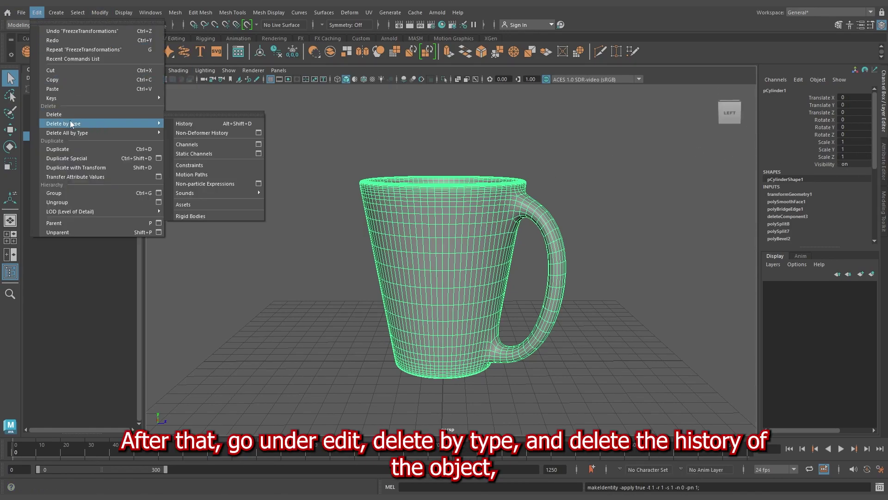
{"action": "left_click", "coordinate": [212, 124]}
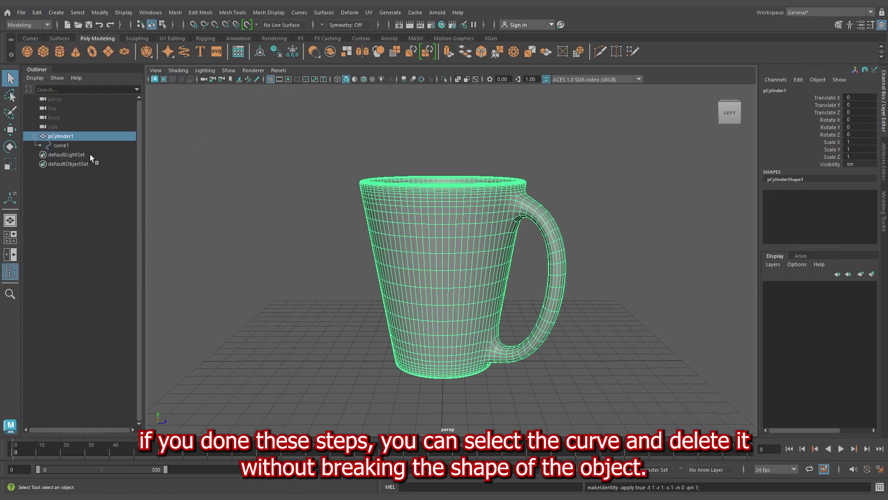
{"action": "left_click", "coordinate": [59, 145]}
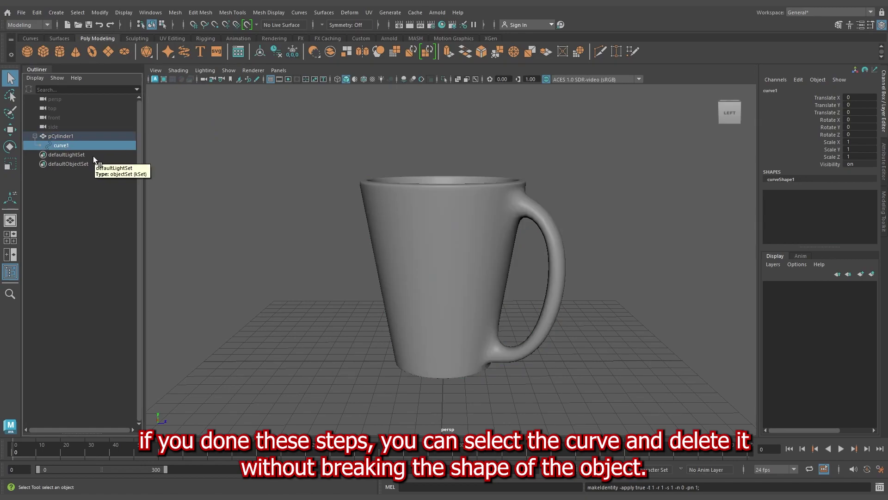
{"action": "key", "text": "Delete"}
Rename the mug object as Mug_Mesh
{"action": "left_click", "coordinate": [60, 136]}
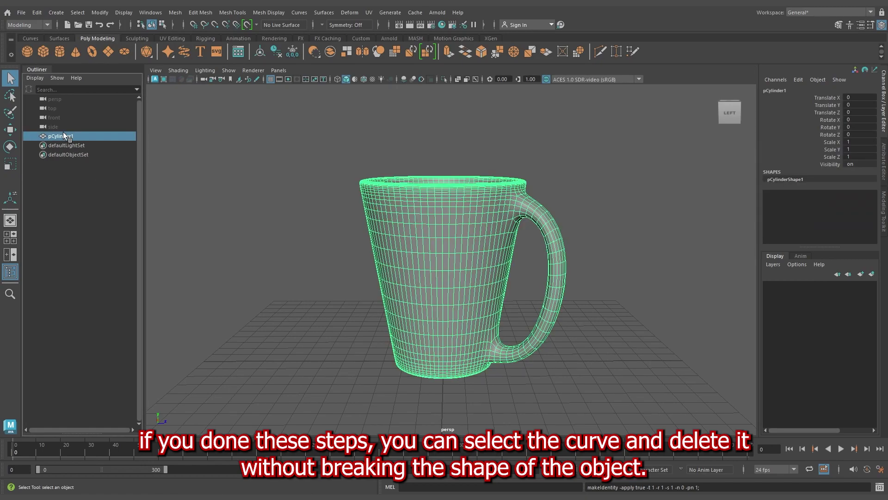
{"action": "double_click", "coordinate": [66, 135]}
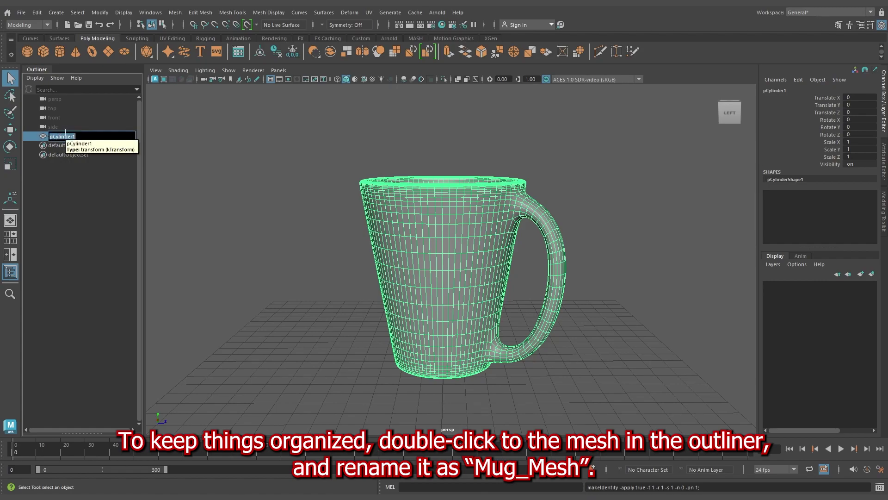
{"action": "key", "text": "Caps_Lock"}
{"action": "type", "text": "Mug_Mesh"}
{"action": "key", "text": "Return"}
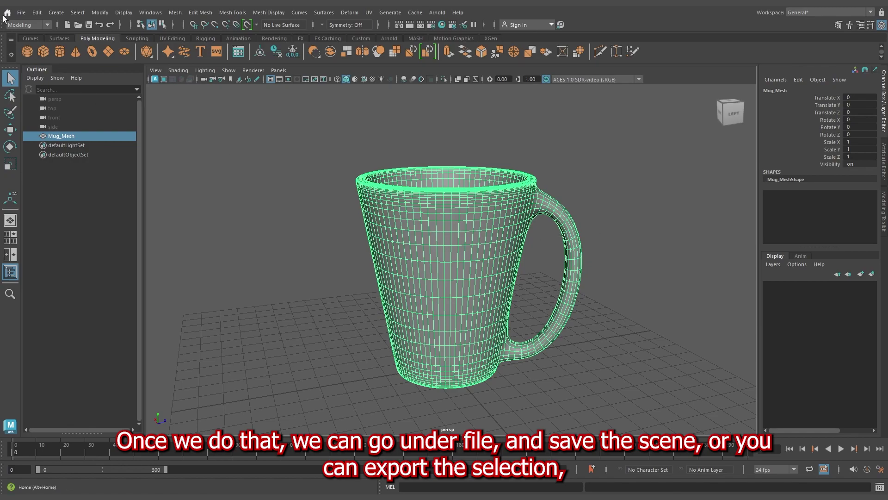
Start exporting the selected mug and set the file type to FBX export
{"action": "left_click", "coordinate": [21, 12]}
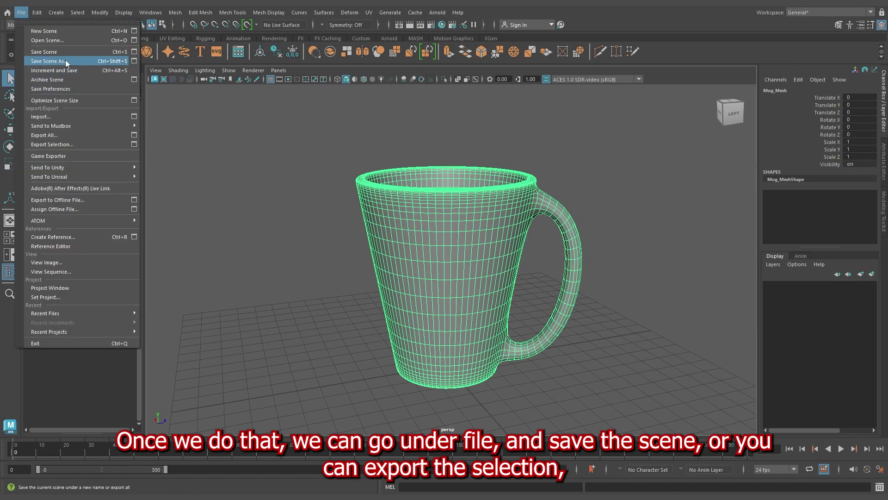
{"action": "left_click", "coordinate": [66, 147]}
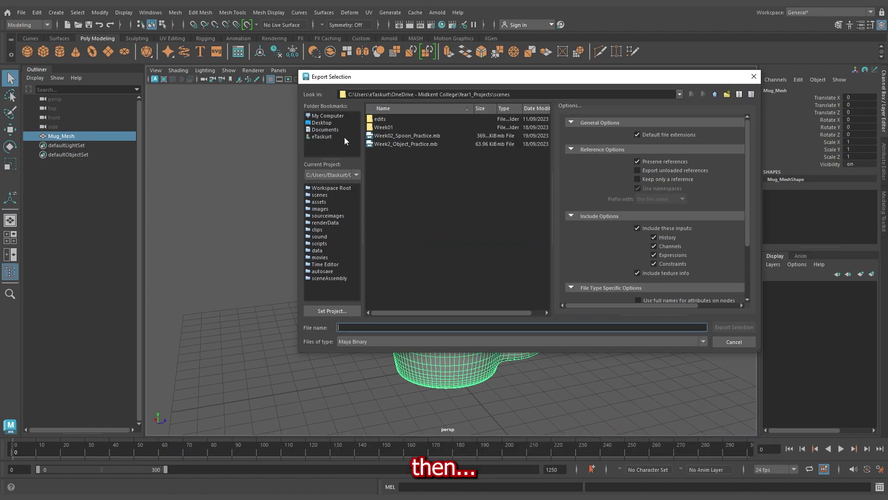
{"action": "left_click", "coordinate": [412, 342]}
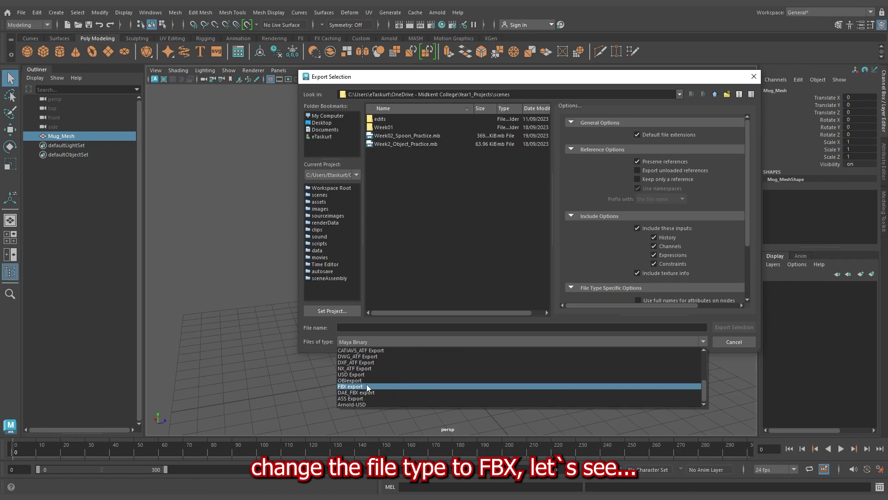
{"action": "left_click", "coordinate": [366, 385]}
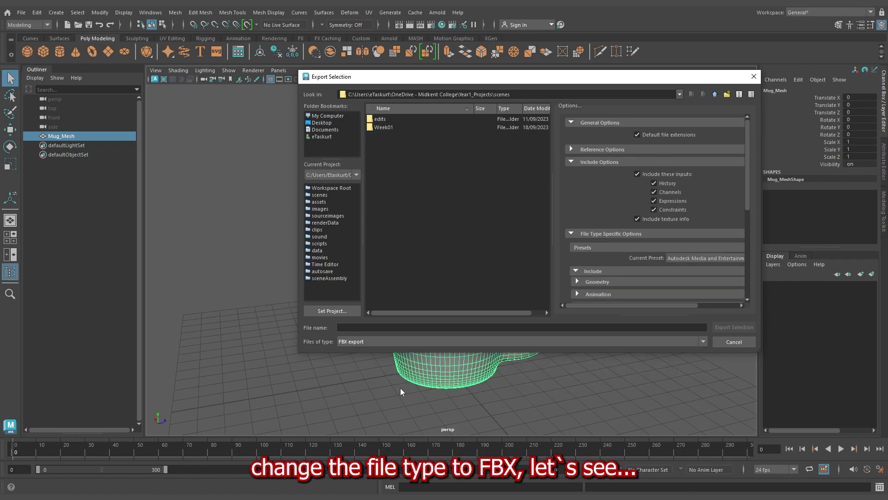
Keep the default export settings, export the selection as Mug_FBX in the scenes folder, and deselect the mug
{"action": "left_click_drag", "start_coordinate": [750, 134], "coordinate": [443, 278]}
{"action": "left_click", "coordinate": [391, 324]}
{"action": "type", "text": "Mug"}
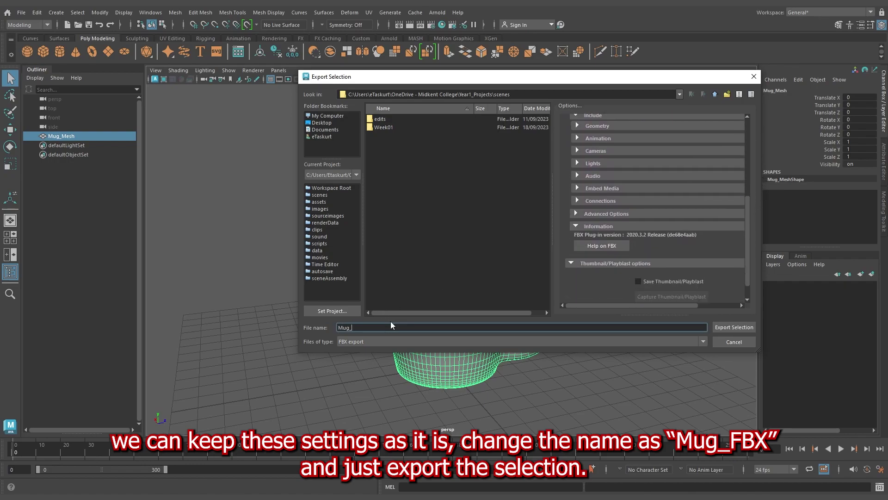
{"action": "type", "text": "_M"}
{"action": "key", "text": "BackSpace"}
{"action": "type", "text": "FBX"}
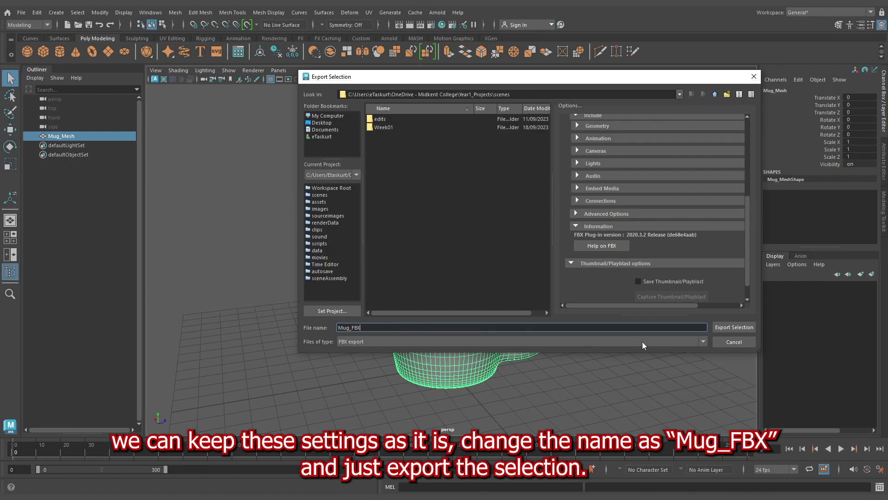
{"action": "left_click", "coordinate": [740, 324]}
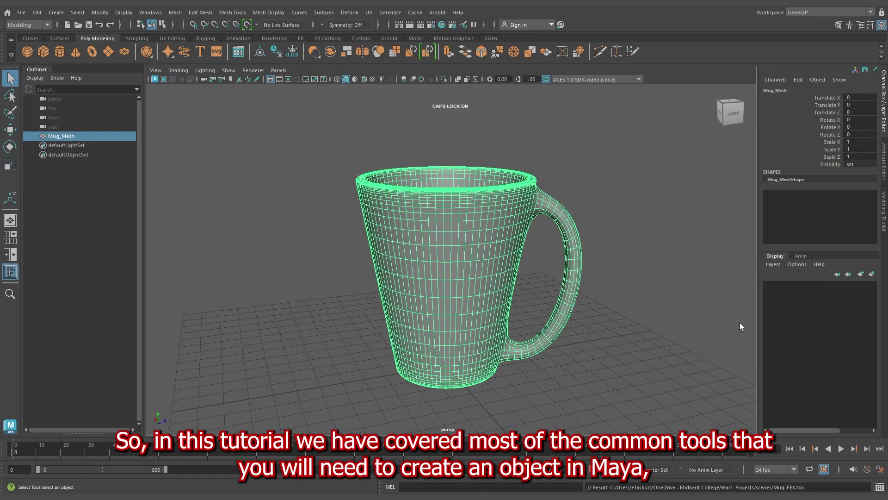
{"action": "left_click", "coordinate": [740, 323]}
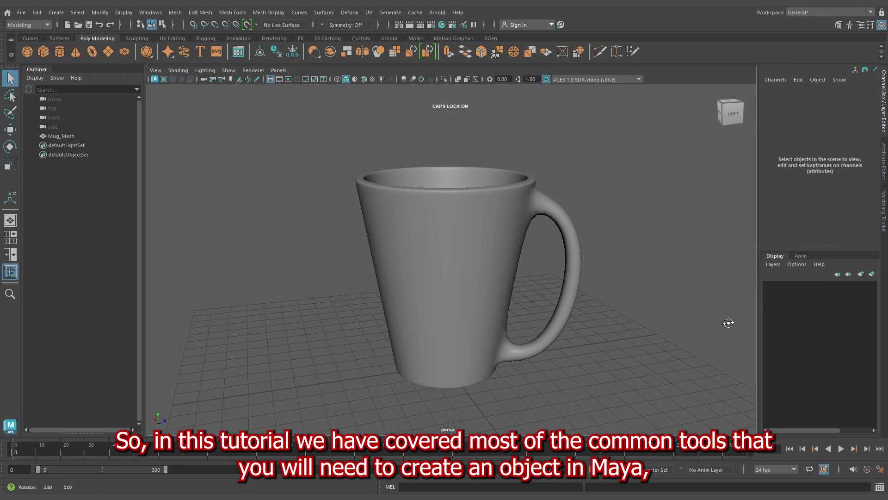